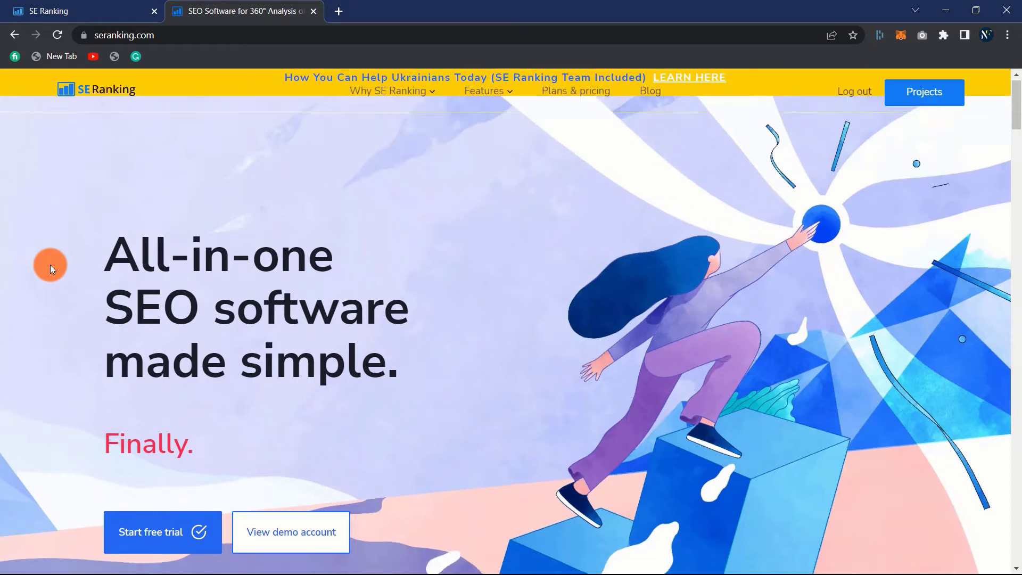
pyautogui.scroll(-2, 51, 264)
pyautogui.scroll(-1, 50, 264)
pyautogui.scroll(-2, 50, 264)
pyautogui.scroll(-1, 51, 265)
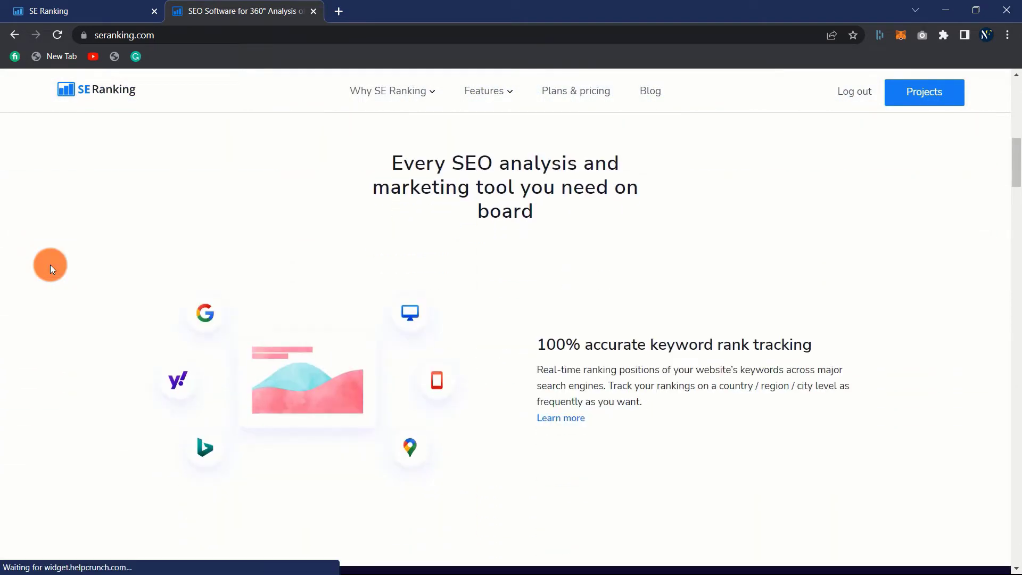
pyautogui.scroll(-1, 50, 264)
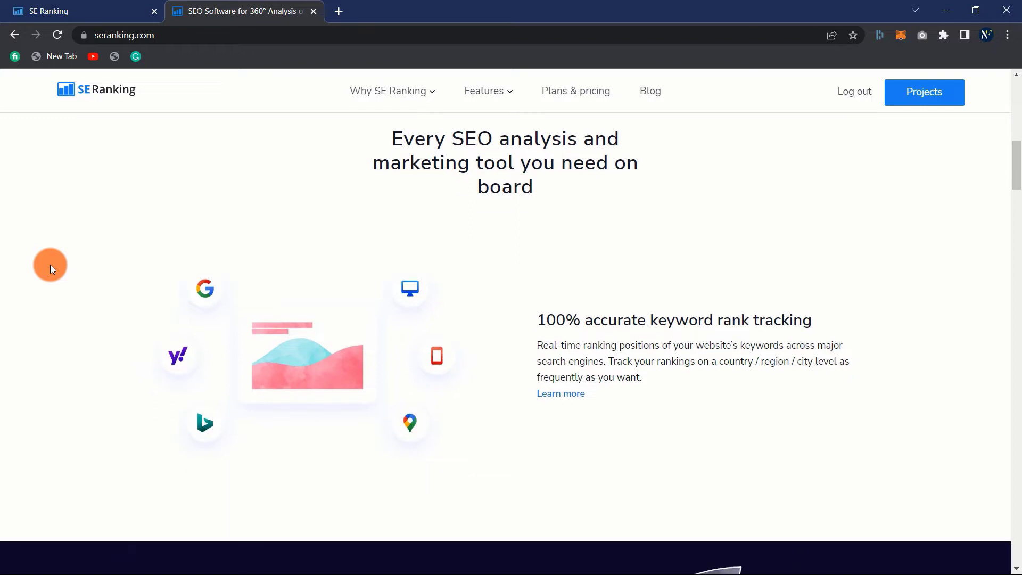
pyautogui.scroll(-2, 51, 264)
pyautogui.scroll(-1, 50, 264)
pyautogui.scroll(-1, 51, 265)
pyautogui.scroll(-4, 50, 265)
pyautogui.scroll(-1, 51, 264)
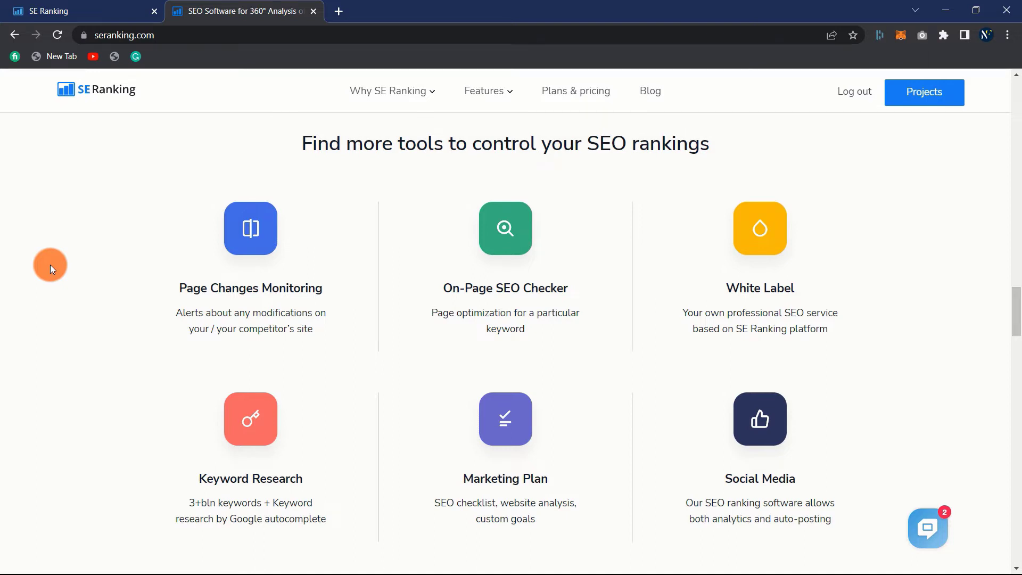
pyautogui.scroll(5, 51, 265)
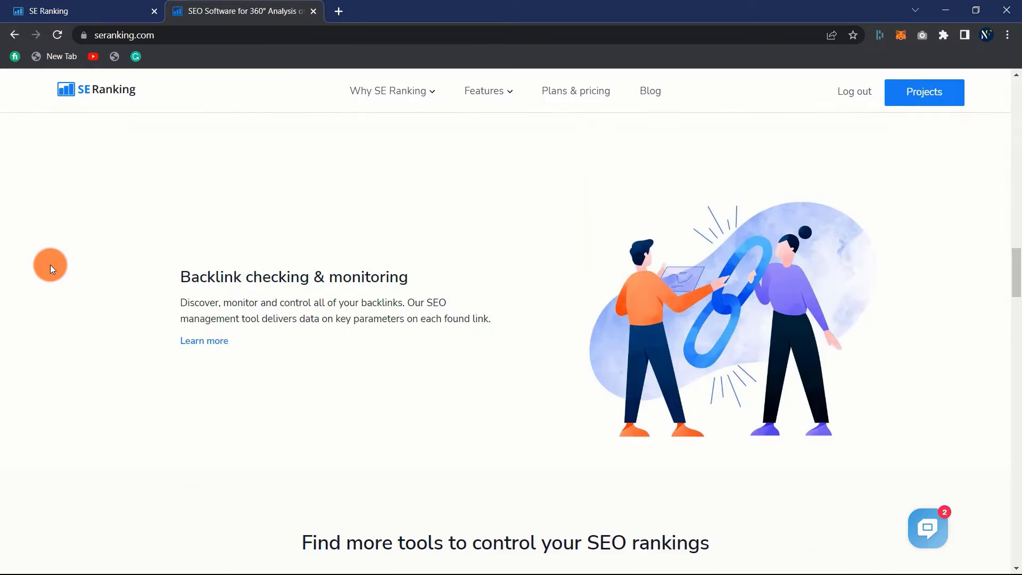
pyautogui.scroll(5, 51, 264)
pyautogui.scroll(4, 51, 265)
pyautogui.scroll(5, 50, 265)
pyautogui.scroll(3, 50, 264)
pyautogui.scroll(3, 51, 264)
# - Show weekly-tracking annual prices and highlight the Essential plan's $18.72 monthly price
pyautogui.click(17, 34)
pyautogui.scroll(-2, 86, 323)
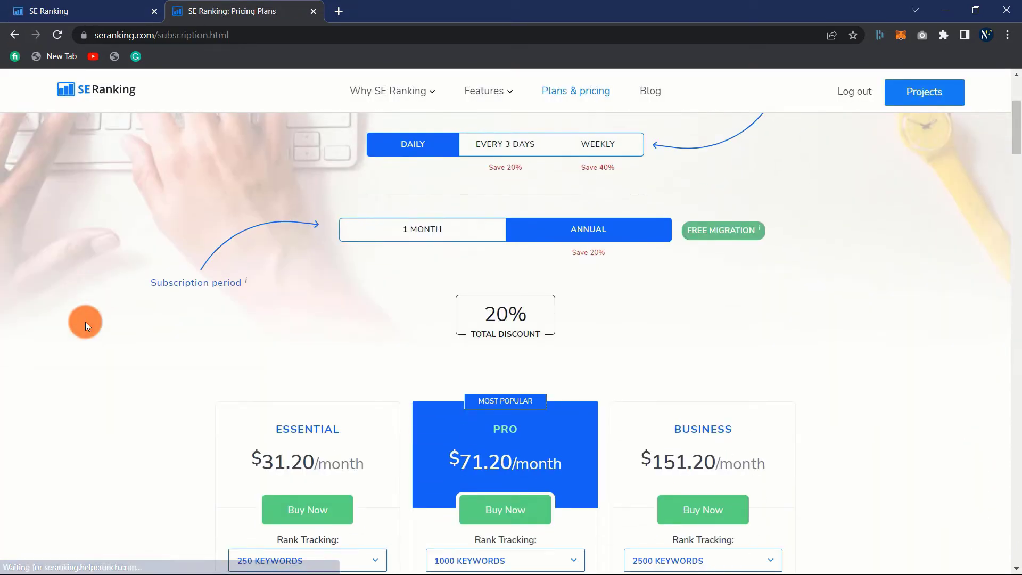
pyautogui.click(598, 144)
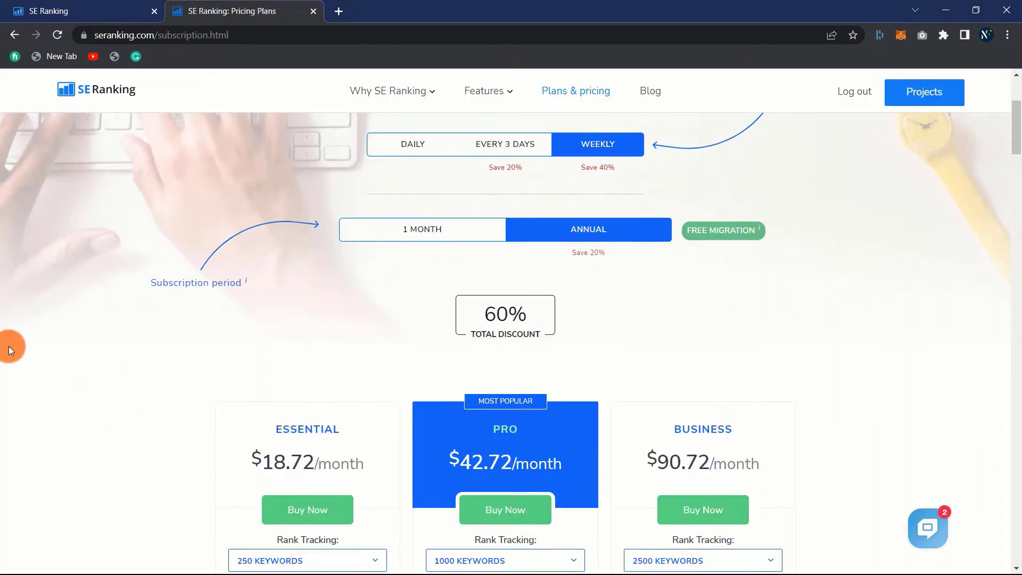
pyautogui.scroll(-1, 8, 345)
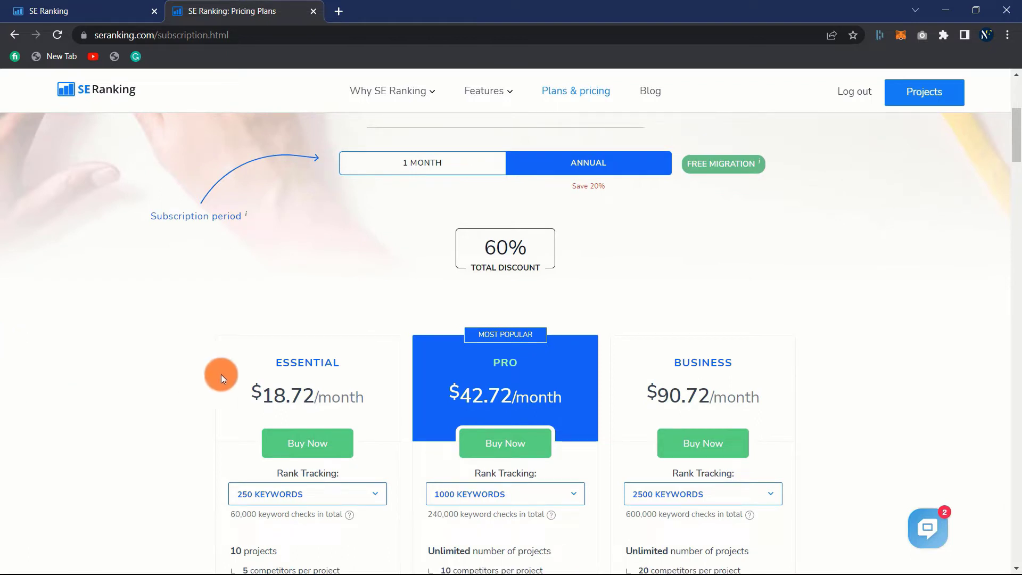
pyautogui.moveTo(257, 391); pyautogui.dragTo(365, 399)
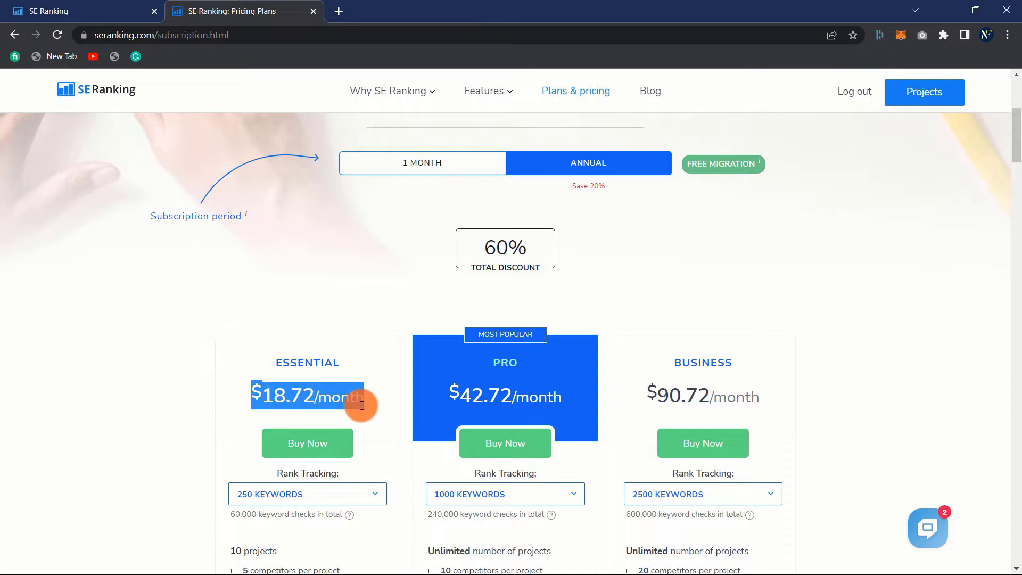
# - Clear the highlight on the Essential plan's price
pyautogui.click(3, 345)
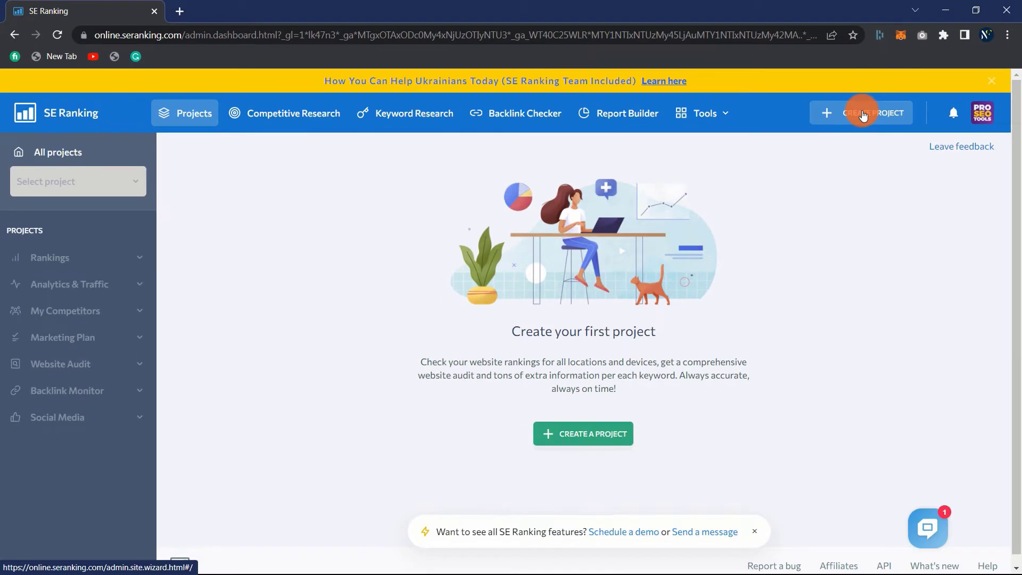
# - Start a new project from the empty projects dashboard
pyautogui.click(862, 116)
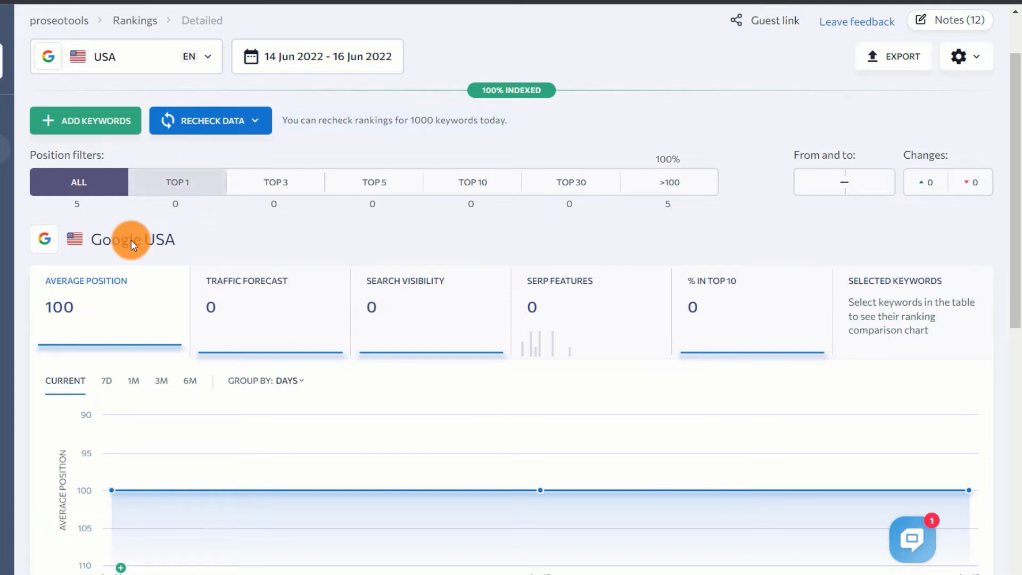
pyautogui.scroll(-2, 138, 292)
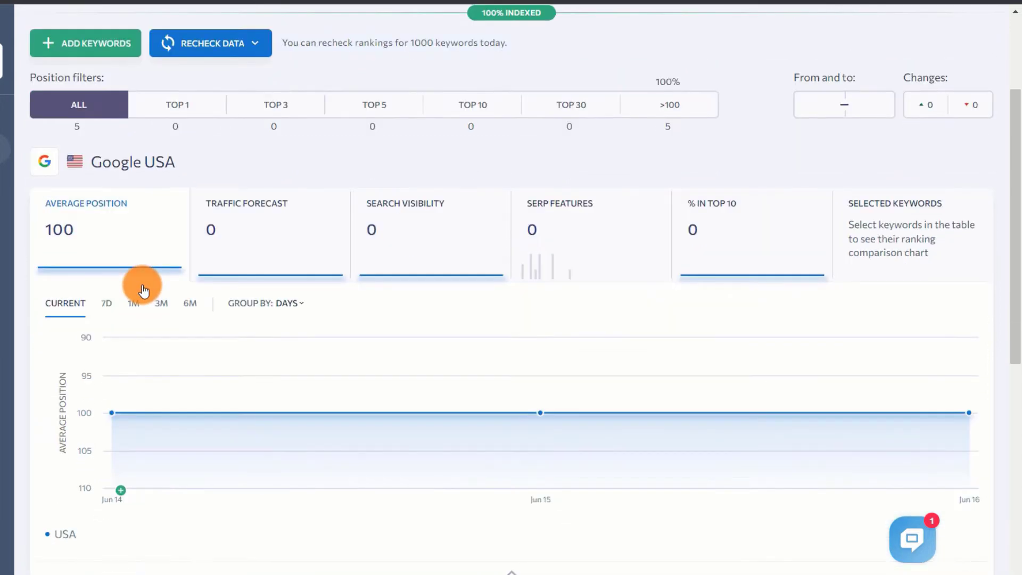
pyautogui.scroll(1, 141, 289)
pyautogui.scroll(1, 144, 290)
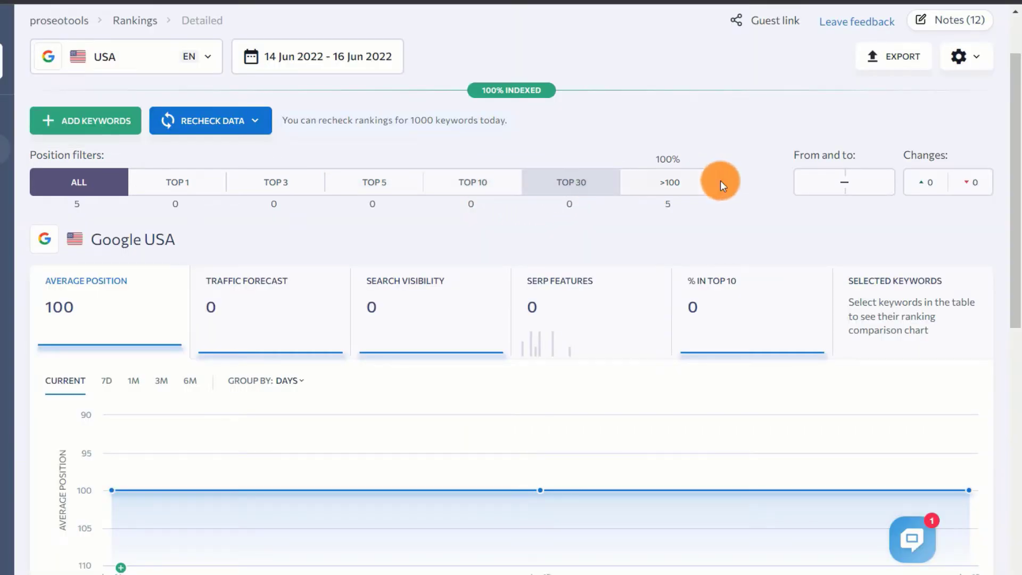
pyautogui.scroll(-2, 216, 281)
pyautogui.scroll(-1, 216, 282)
pyautogui.scroll(-2, 216, 281)
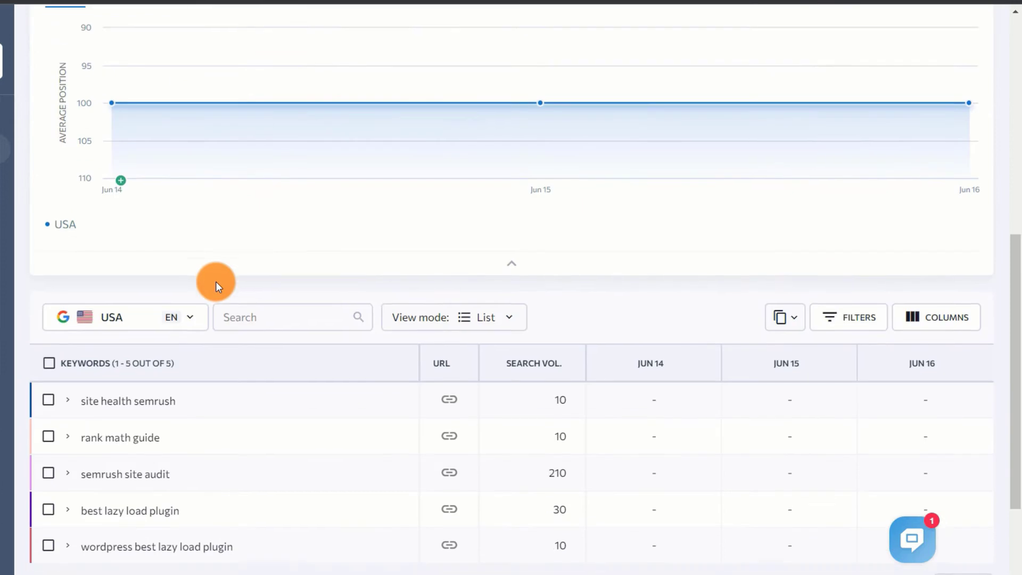
pyautogui.scroll(-1, 216, 281)
pyautogui.scroll(2, 216, 281)
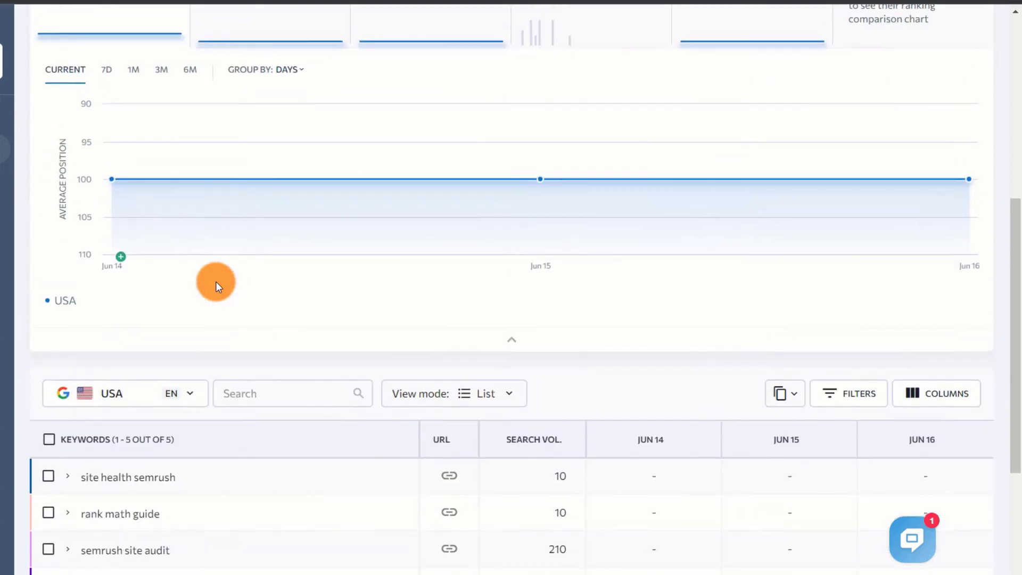
pyautogui.scroll(-3, 217, 281)
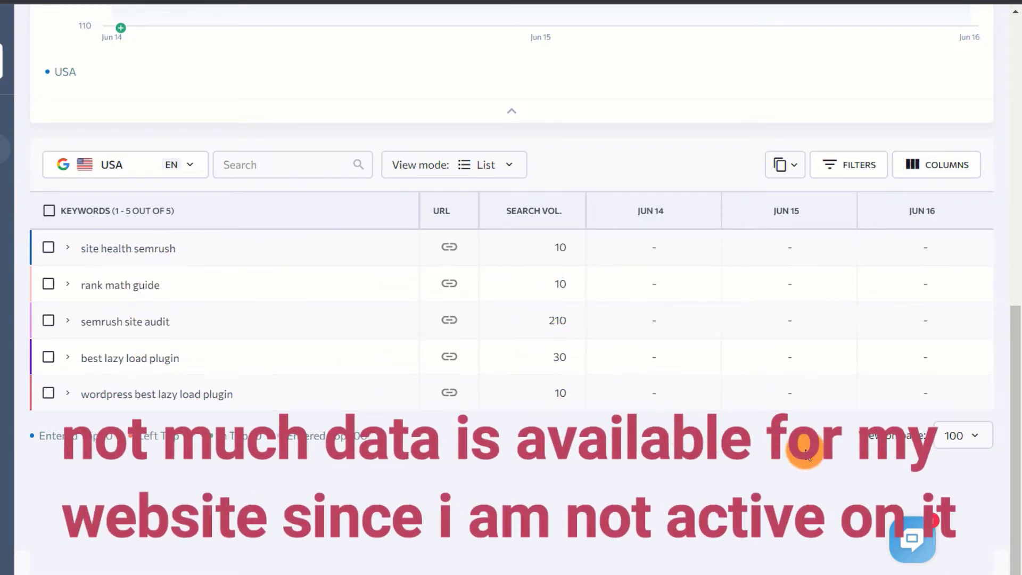
pyautogui.scroll(2, 455, 414)
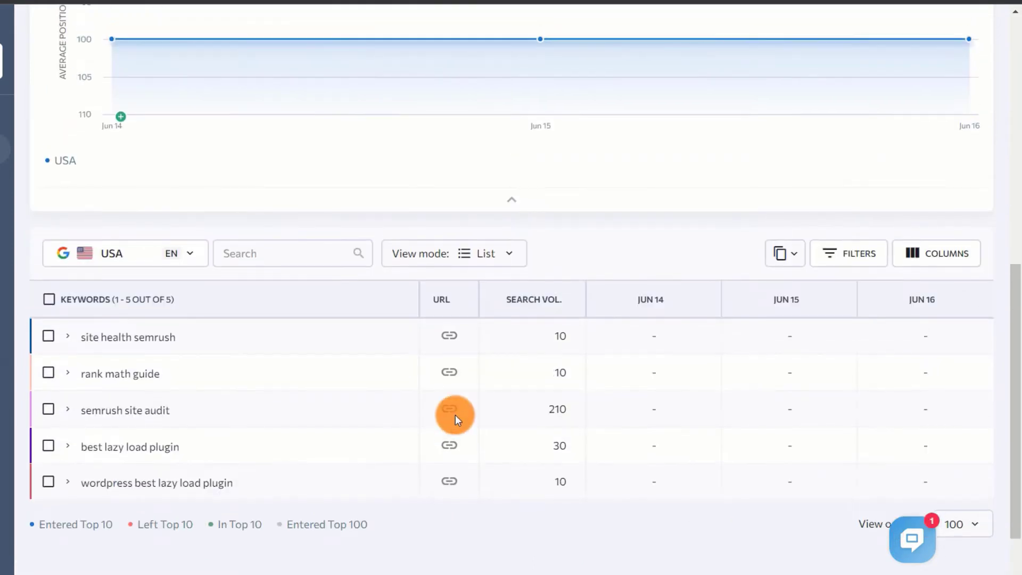
pyautogui.scroll(1, 455, 415)
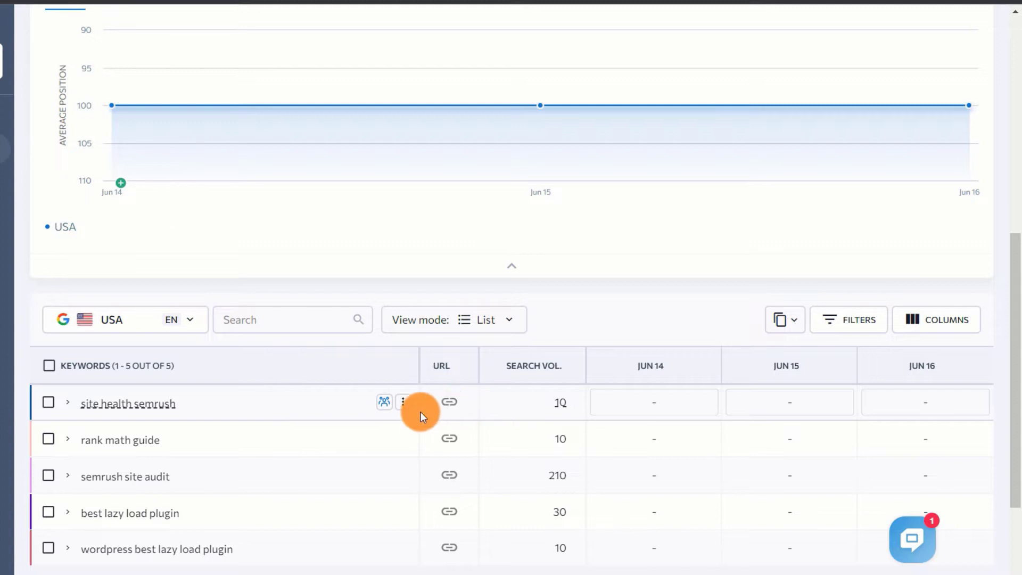
pyautogui.scroll(5, 514, 407)
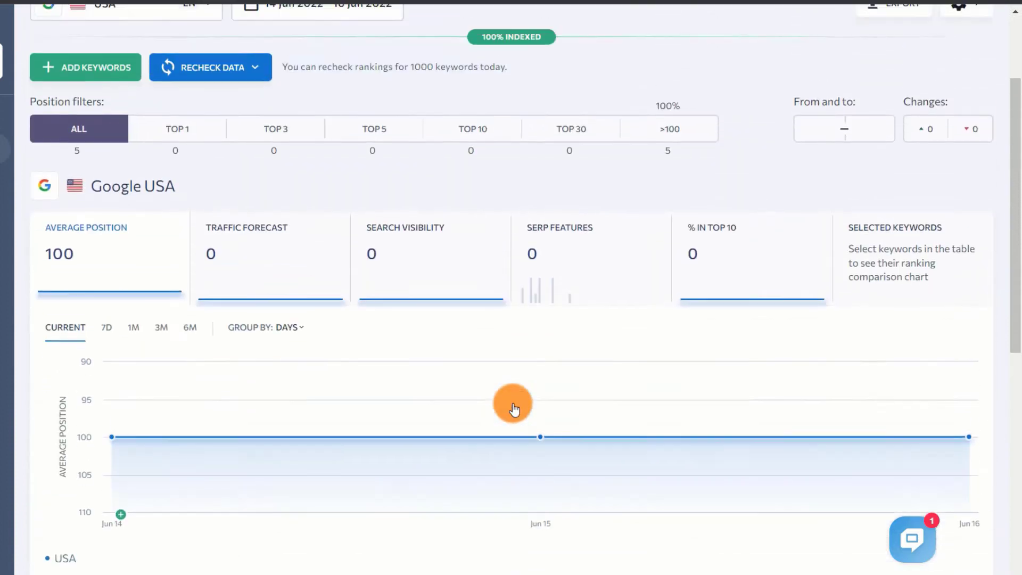
pyautogui.scroll(2, 513, 407)
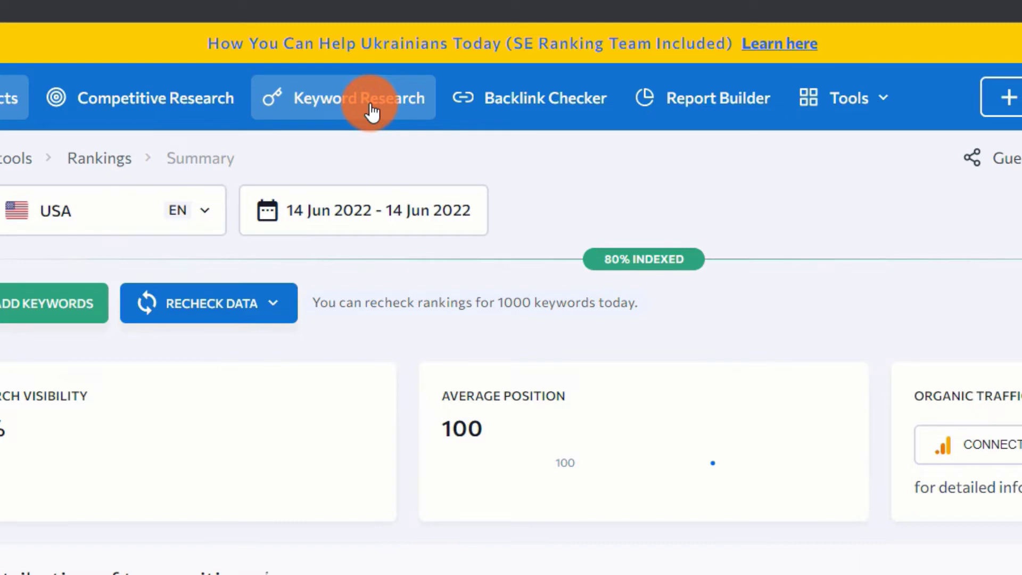
# - Research 'wordpress themes' in Keyword Research via the suggested keyword
pyautogui.click(372, 112)
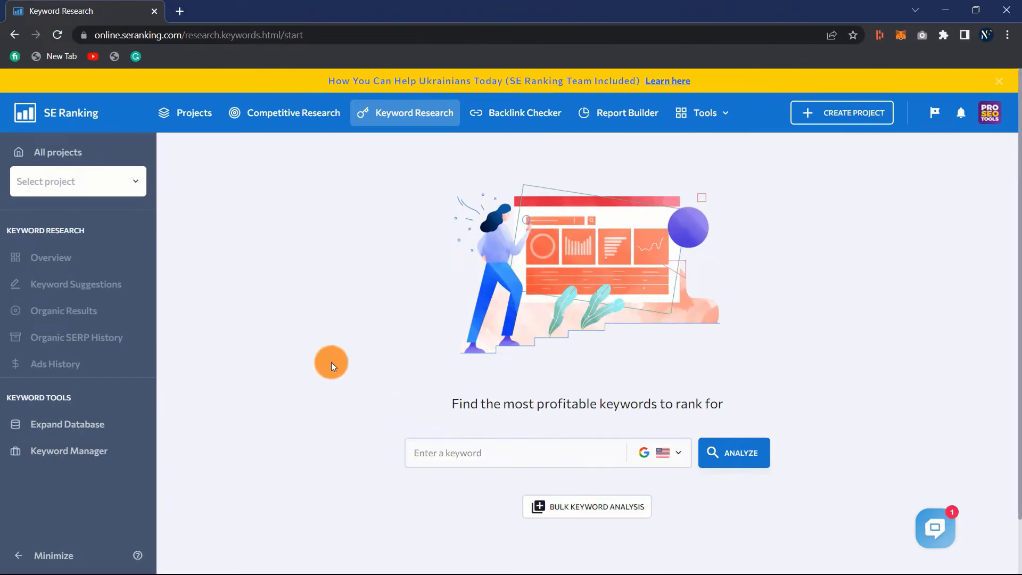
pyautogui.click(454, 453)
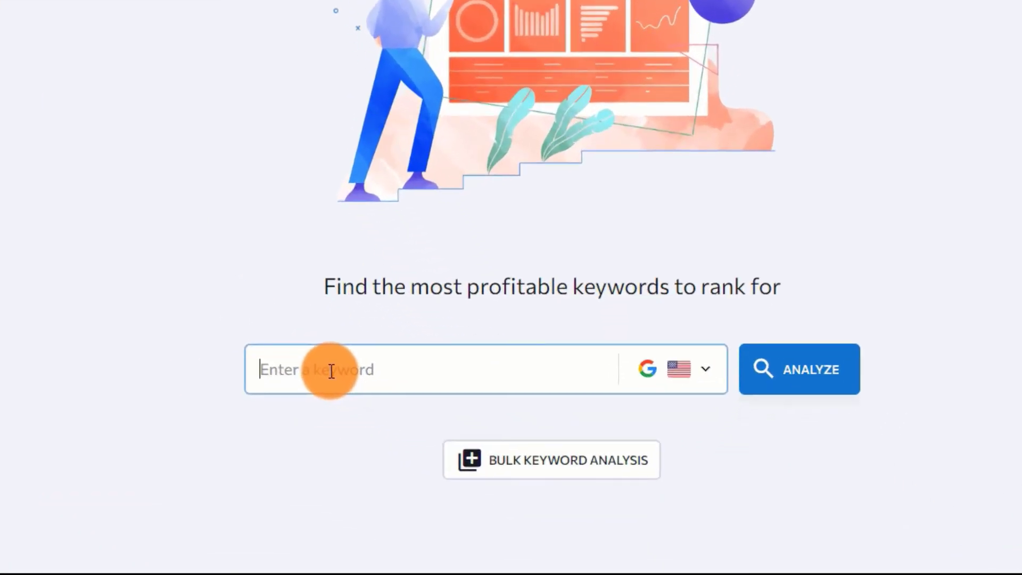
pyautogui.write('word')
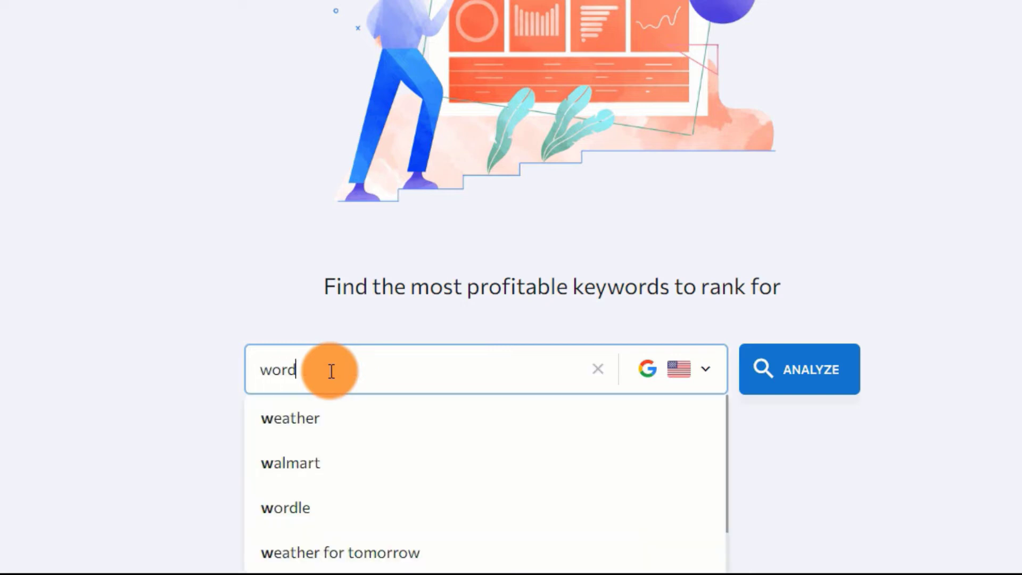
pyautogui.write('press th')
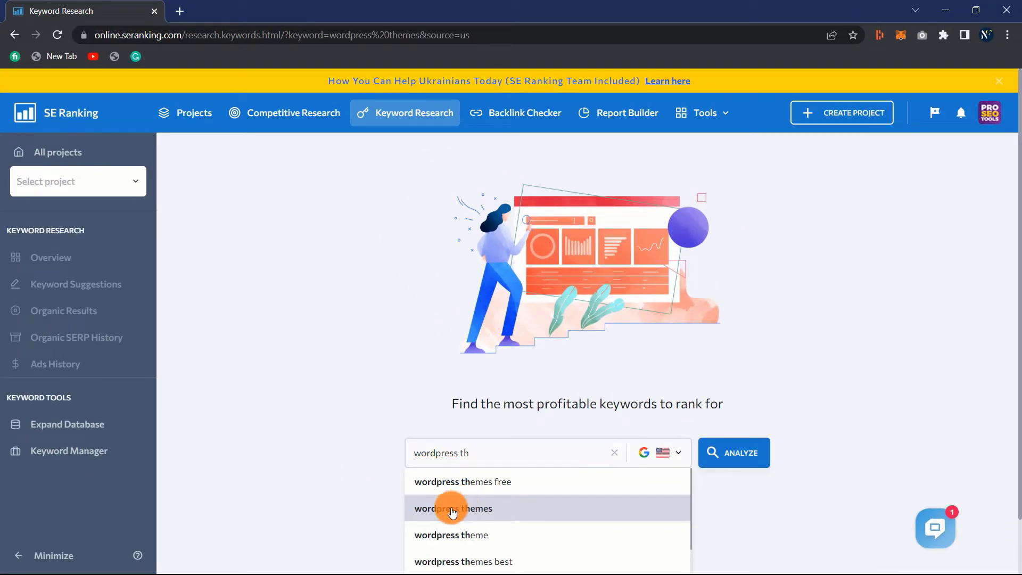
pyautogui.click(453, 512)
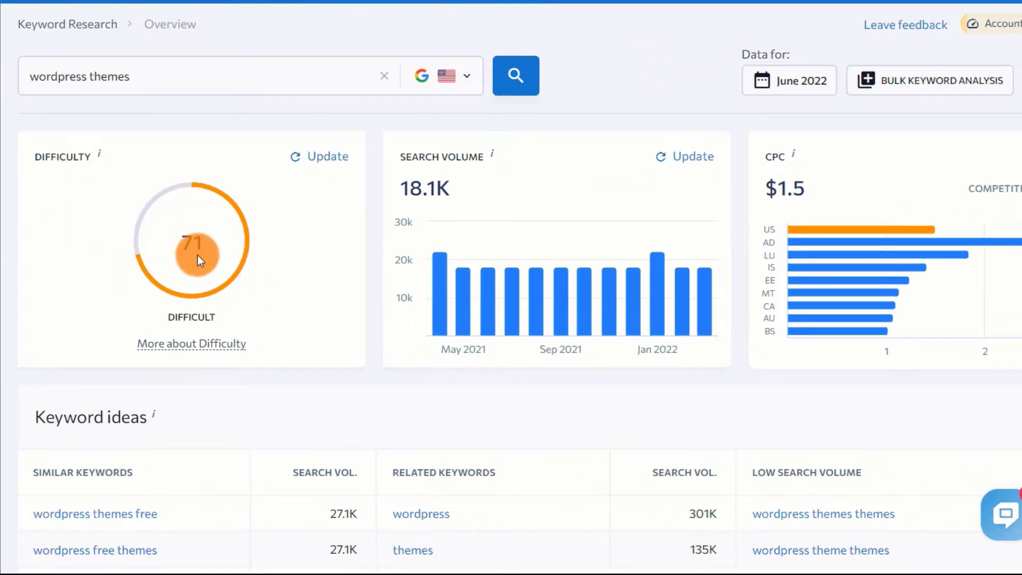
pyautogui.scroll(-1, 195, 257)
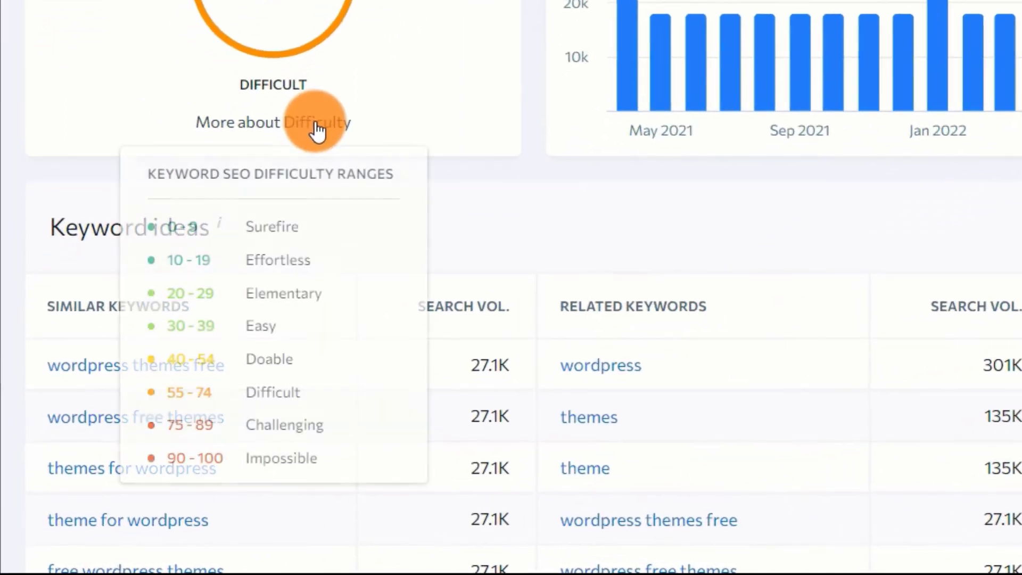
pyautogui.moveTo(192, 343)
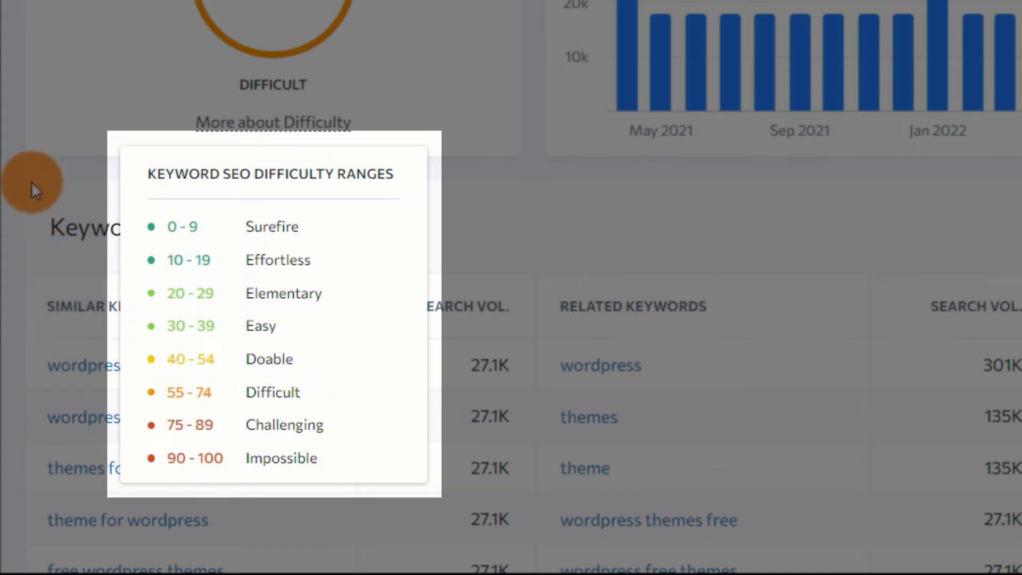
pyautogui.scroll(-1, 431, 227)
pyautogui.scroll(-4, 363, 259)
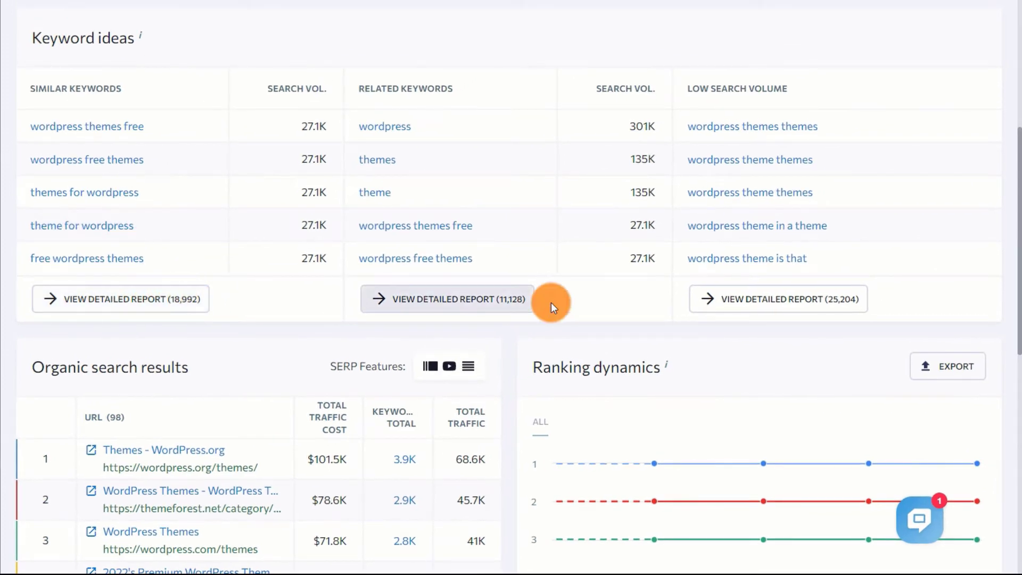
# - Open the detailed report listing 18,992 similar keywords for 'wordpress themes'
pyautogui.click(148, 302)
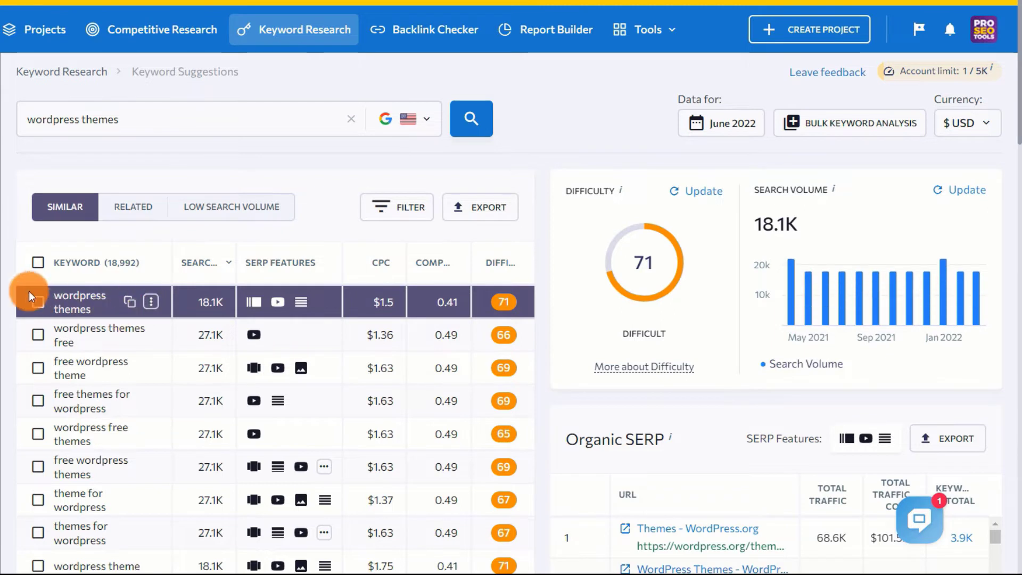
pyautogui.moveTo(240, 400)
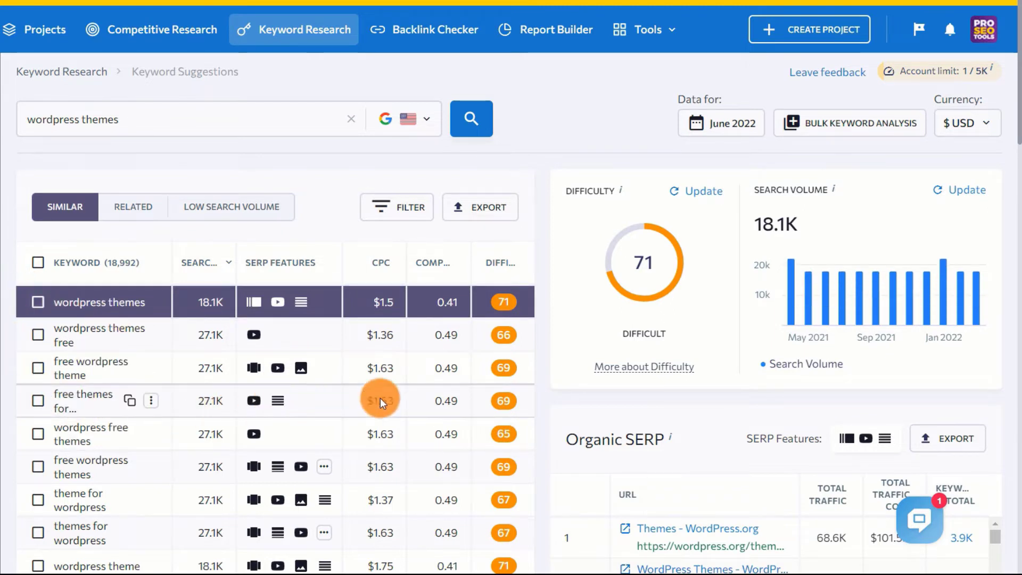
pyautogui.scroll(-3, 132, 349)
pyautogui.scroll(-2, 133, 349)
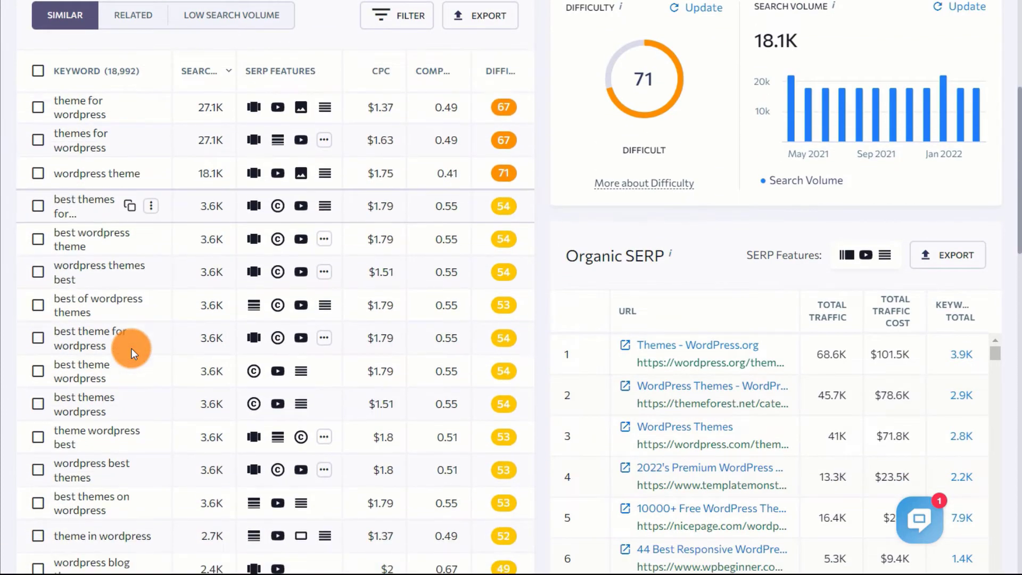
pyautogui.scroll(-1, 132, 349)
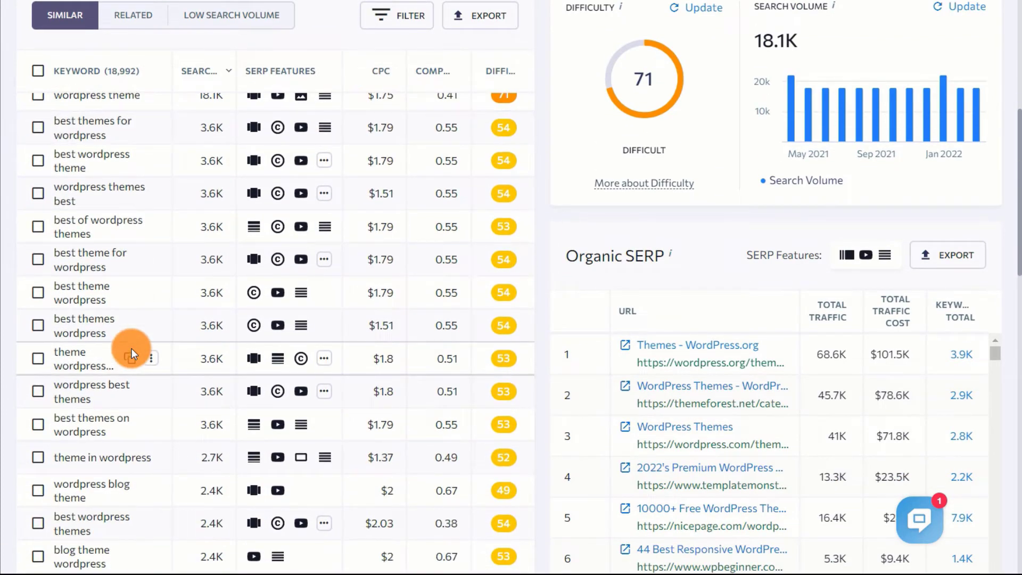
pyautogui.scroll(1, 132, 349)
pyautogui.scroll(1, 132, 348)
pyautogui.scroll(1, 132, 354)
pyautogui.scroll(-2, 162, 378)
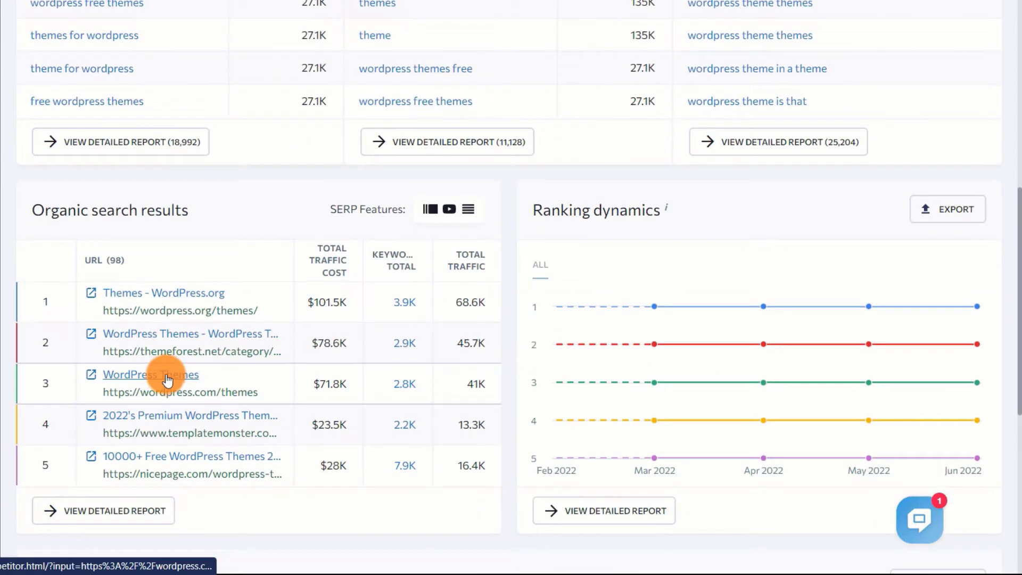
# - Highlight the Organic search results heading, then deselect it
pyautogui.moveTo(24, 212); pyautogui.dragTo(244, 209)
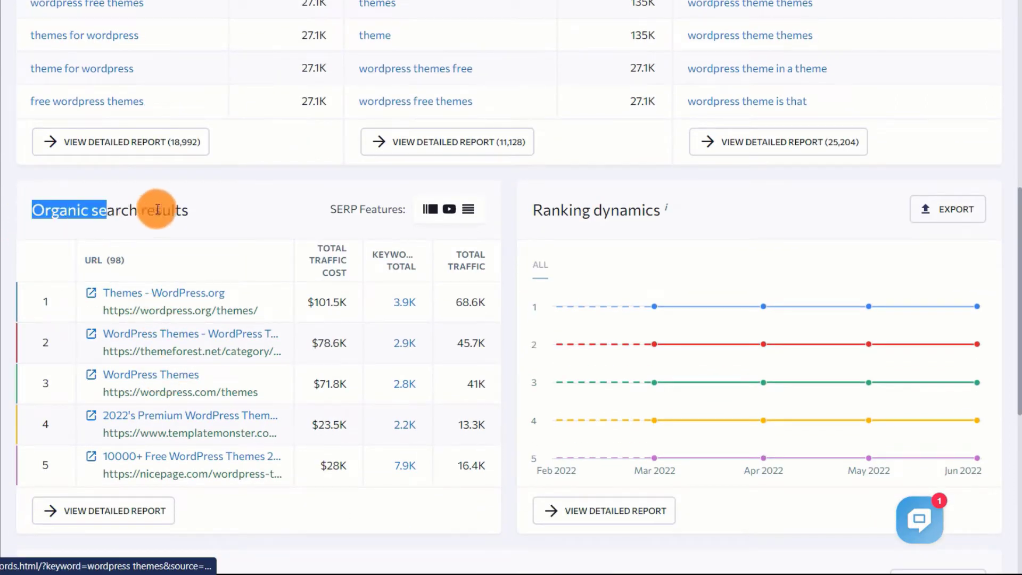
pyautogui.click(245, 209)
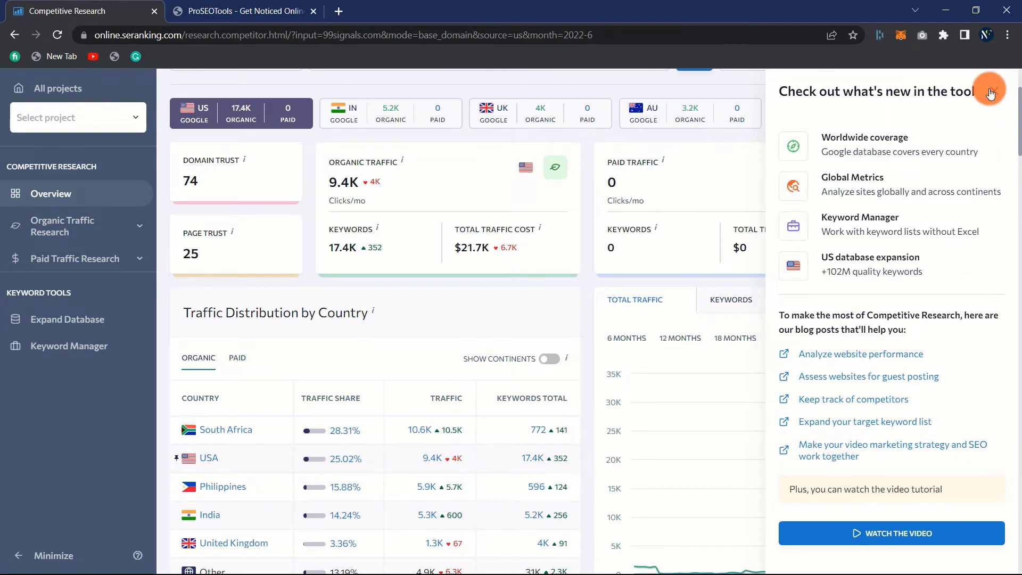
# - Close the What's new panel and analyze 99signals.com from the domain suggestion
pyautogui.click(995, 91)
pyautogui.scroll(1, 302, 369)
pyautogui.scroll(2, 303, 369)
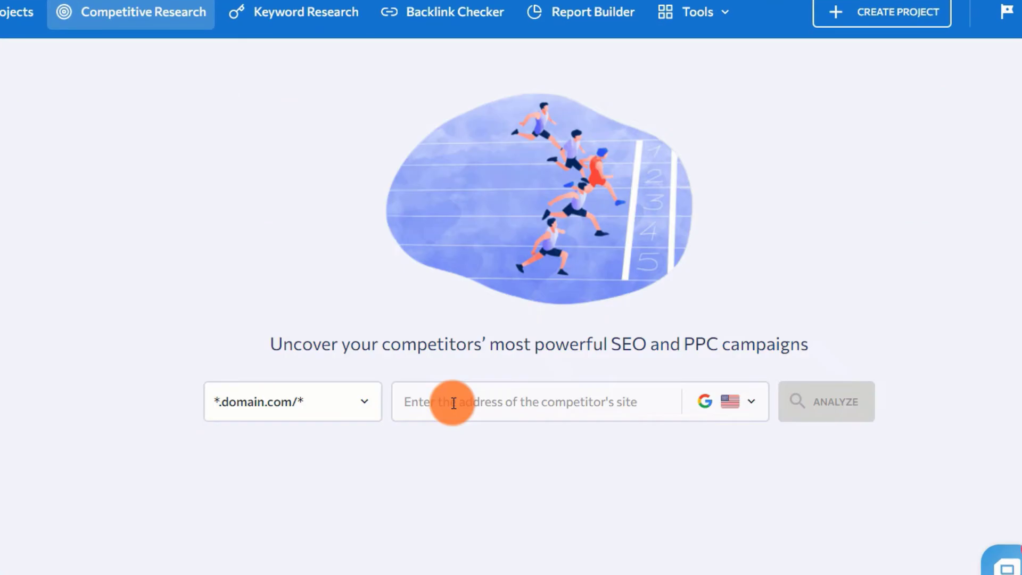
pyautogui.click(453, 403)
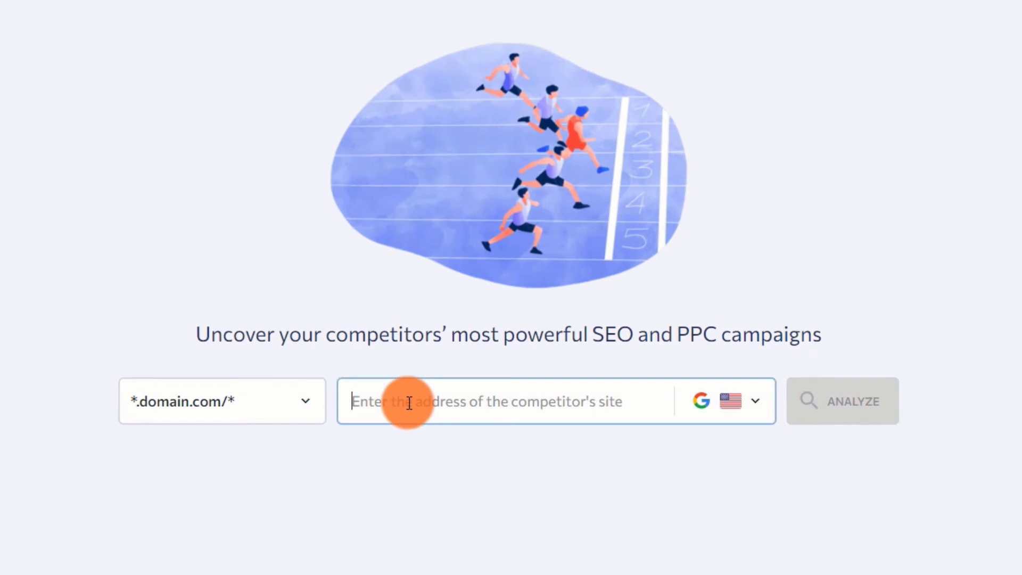
pyautogui.write('9')
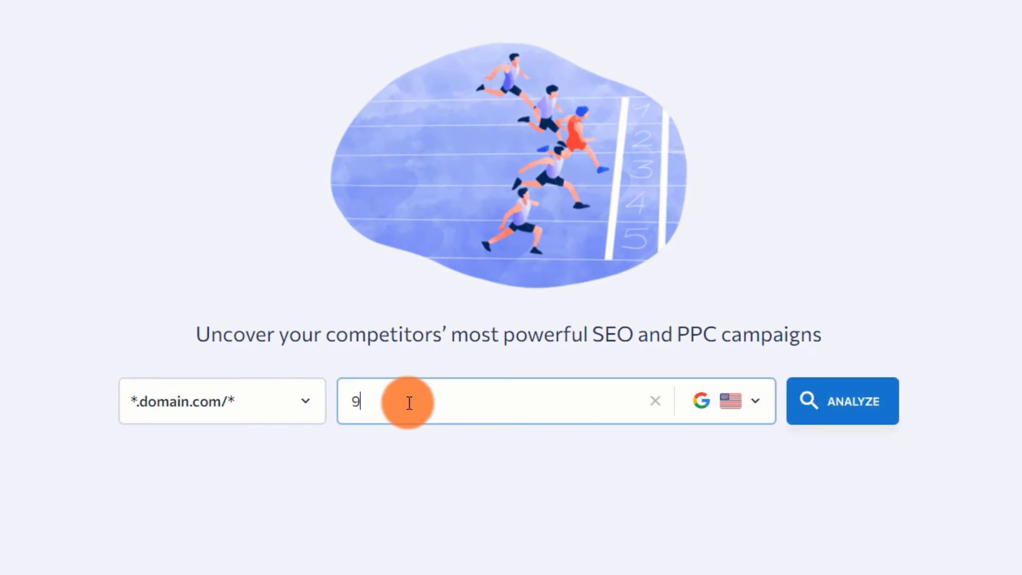
pyautogui.write('9signals.com')
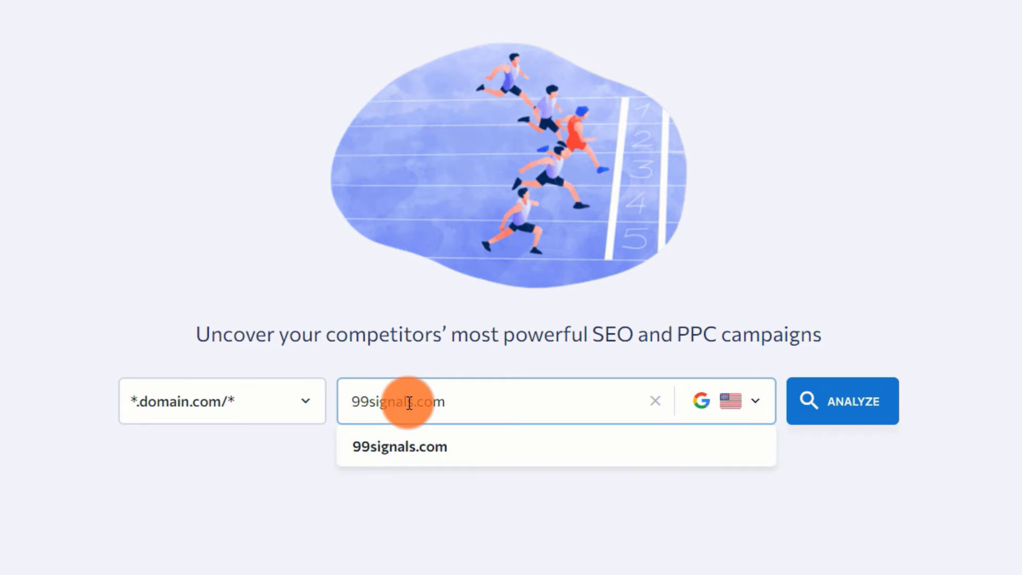
pyautogui.click(926, 450)
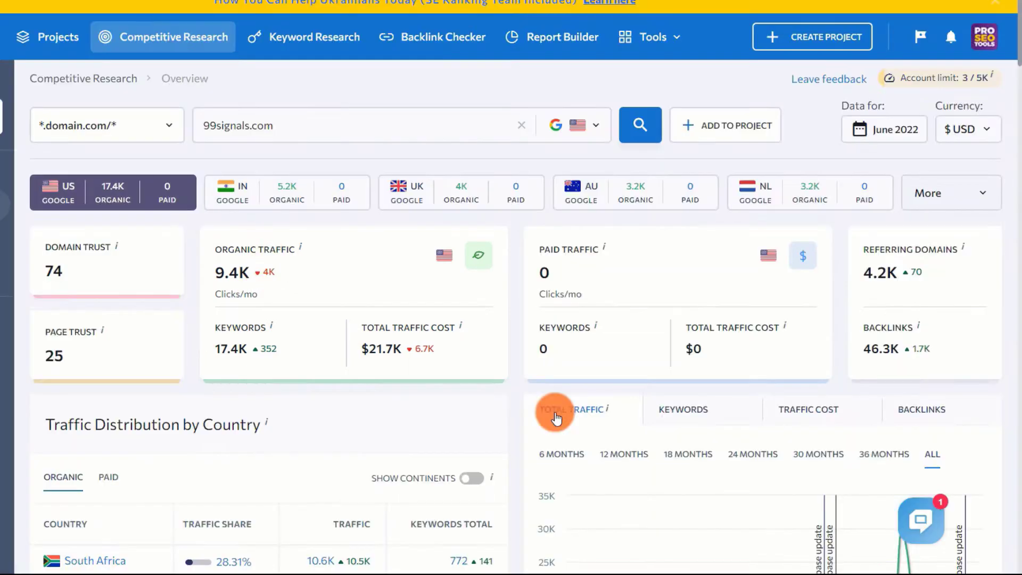
pyautogui.scroll(-3, 511, 420)
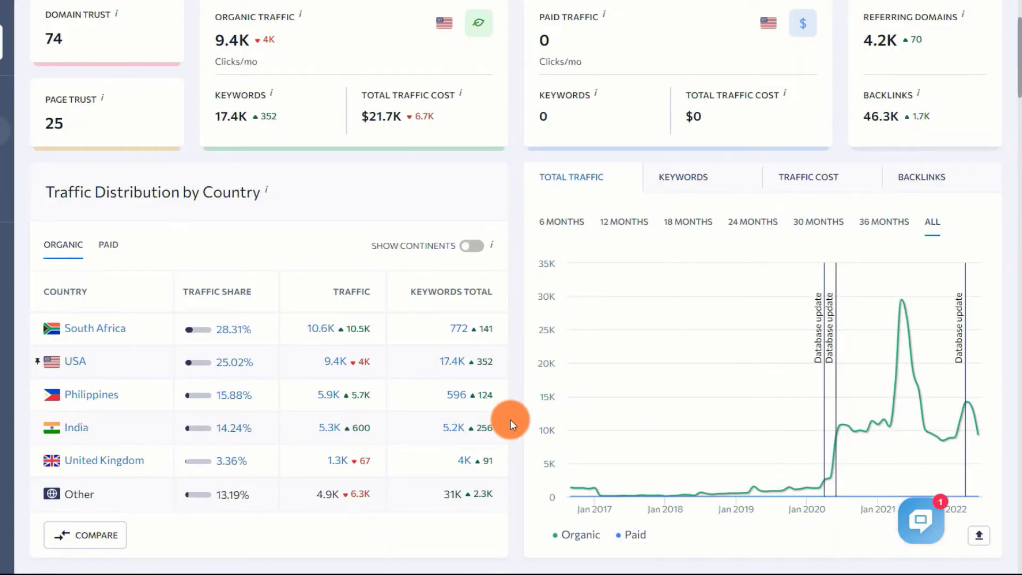
pyautogui.scroll(3, 511, 419)
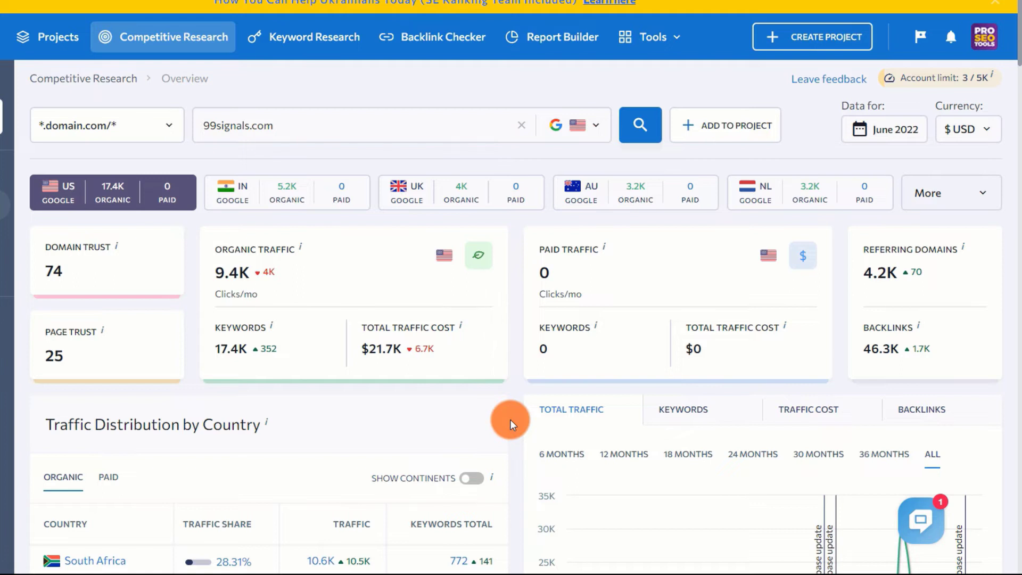
pyautogui.scroll(-3, 511, 420)
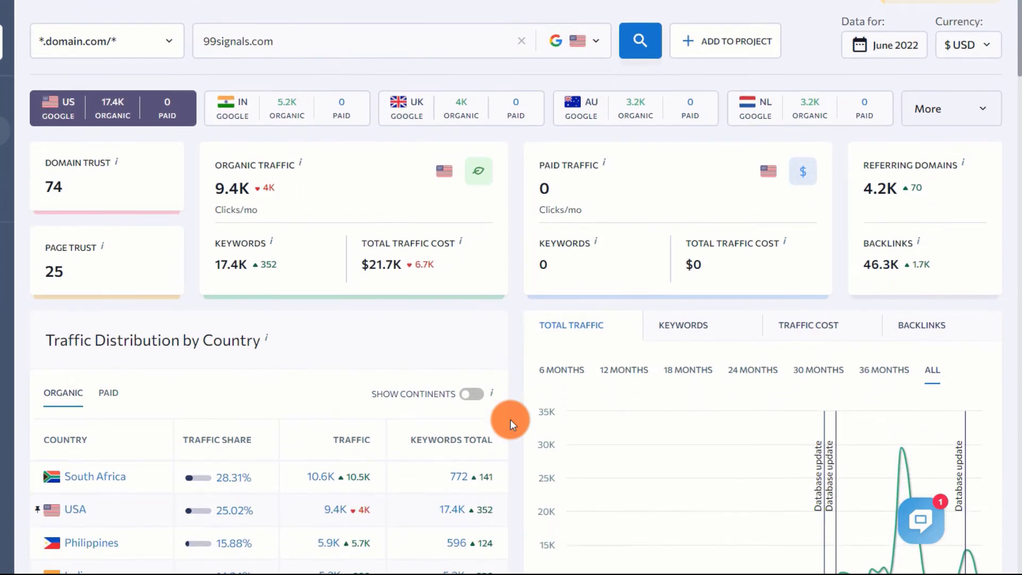
pyautogui.scroll(-3, 510, 419)
pyautogui.scroll(-3, 511, 419)
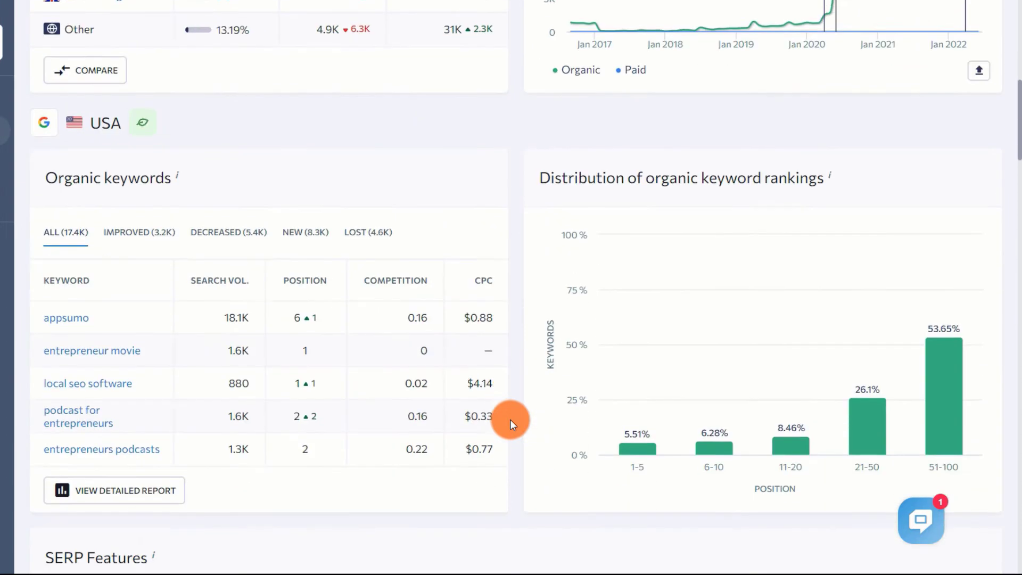
pyautogui.scroll(-1, 511, 419)
pyautogui.scroll(-2, 511, 419)
pyautogui.scroll(-1, 511, 420)
pyautogui.scroll(-3, 511, 419)
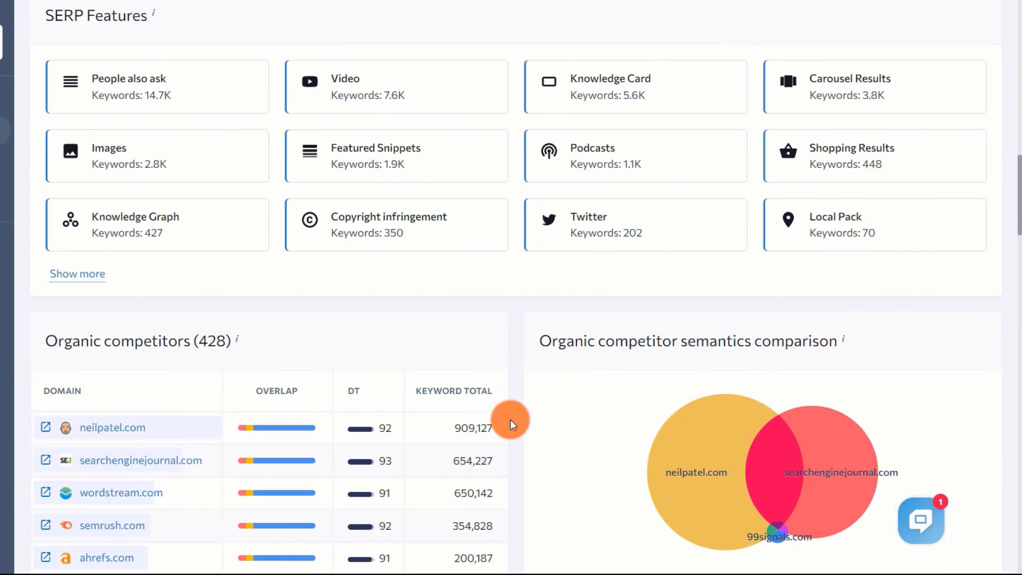
pyautogui.scroll(-3, 511, 419)
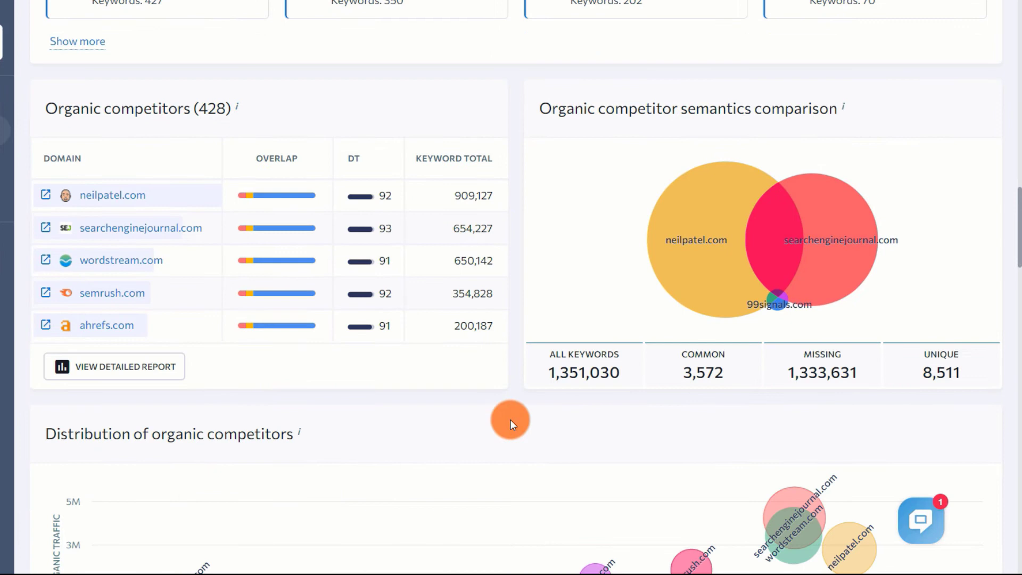
pyautogui.scroll(-3, 510, 421)
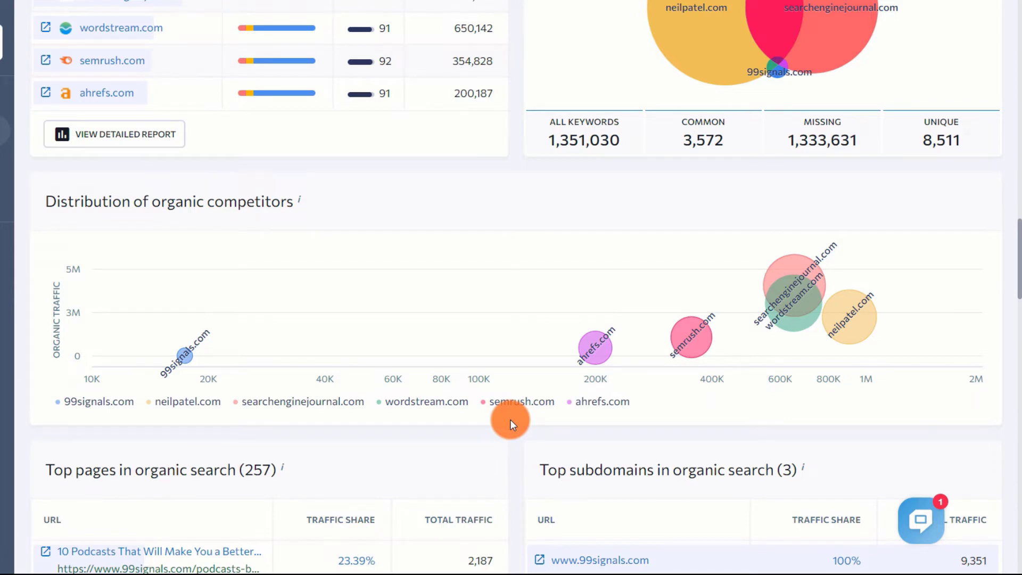
pyautogui.scroll(-3, 511, 421)
pyautogui.scroll(-1, 511, 419)
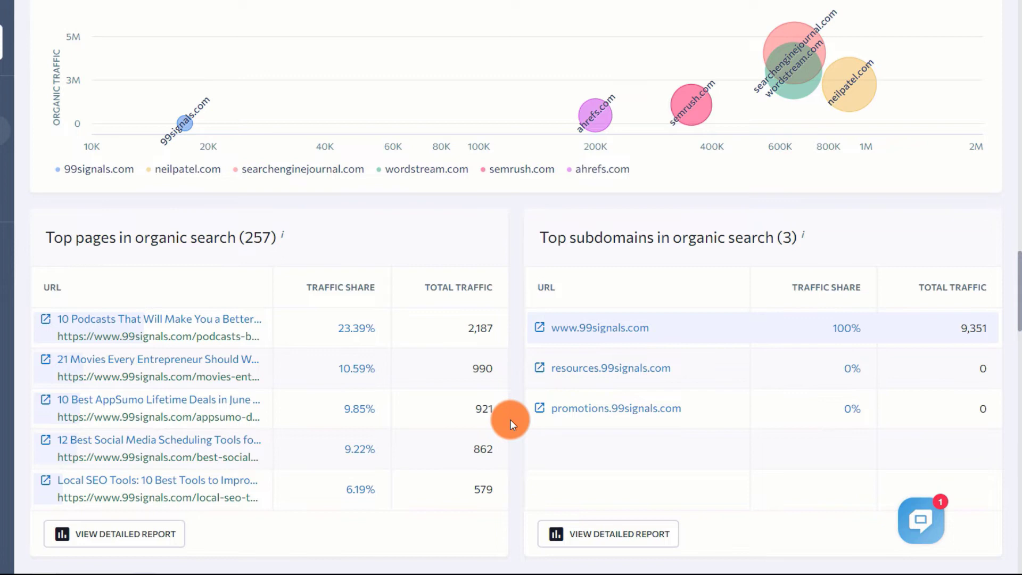
pyautogui.scroll(-1, 511, 419)
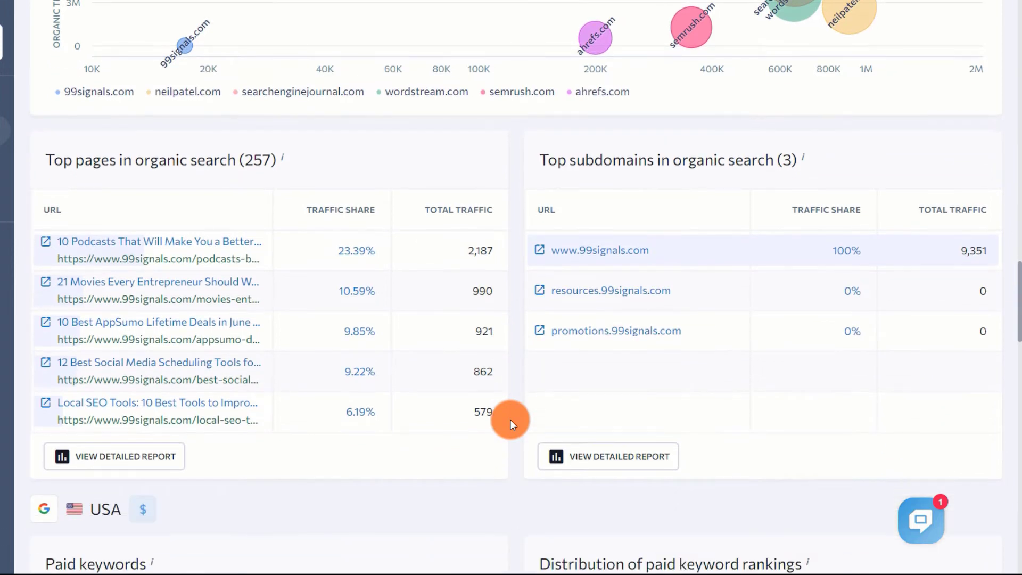
pyautogui.scroll(2, 510, 419)
pyautogui.scroll(3, 511, 419)
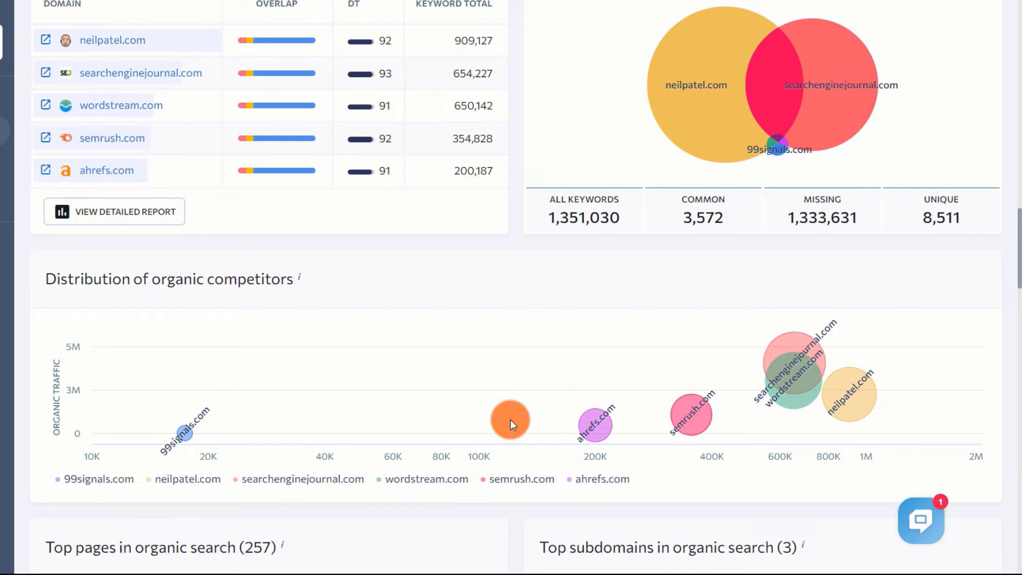
pyautogui.scroll(2, 510, 419)
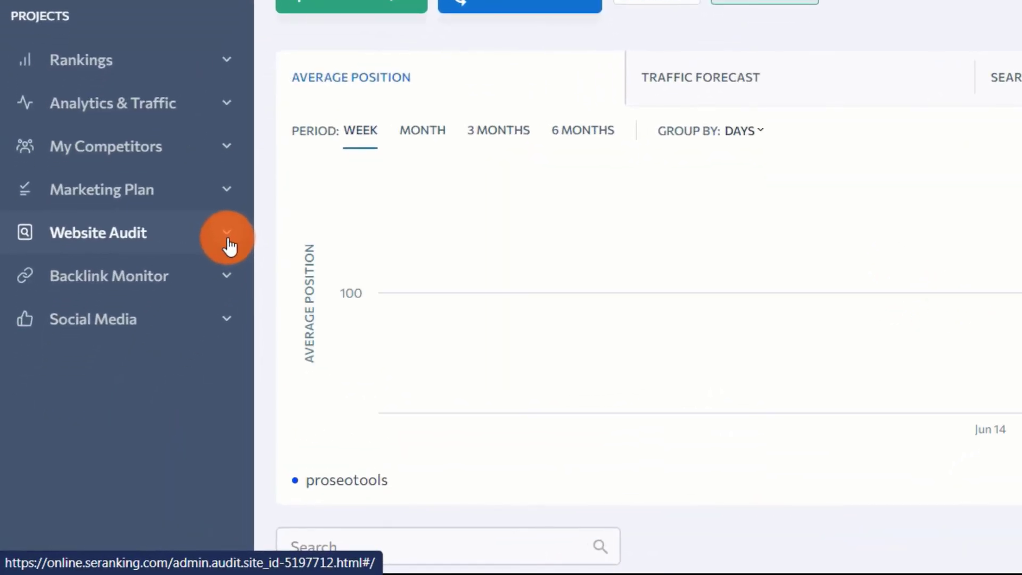
# - Expand Website Audit in the sidebar and show its Overview for proseotools
pyautogui.click(228, 239)
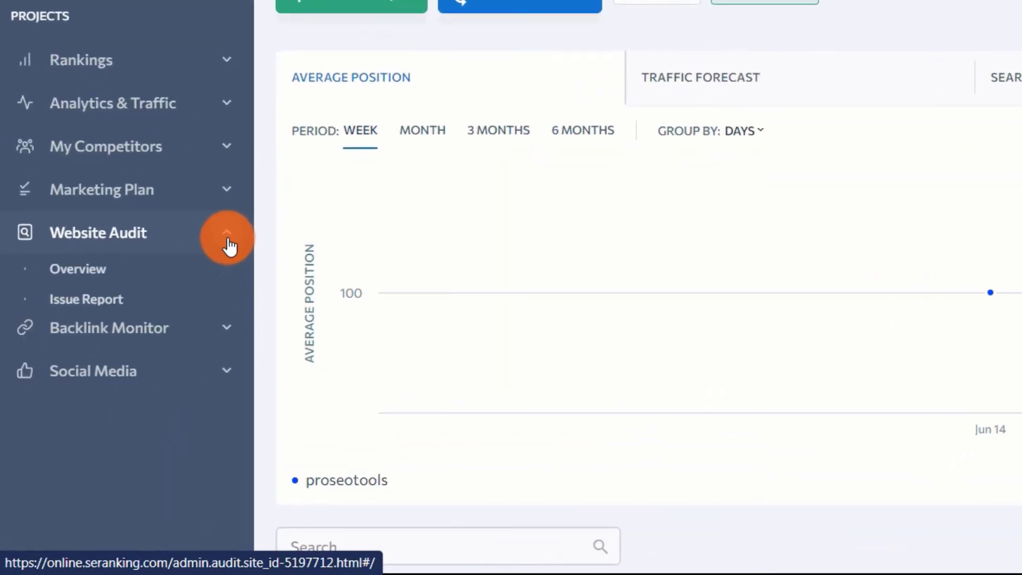
pyautogui.click(71, 270)
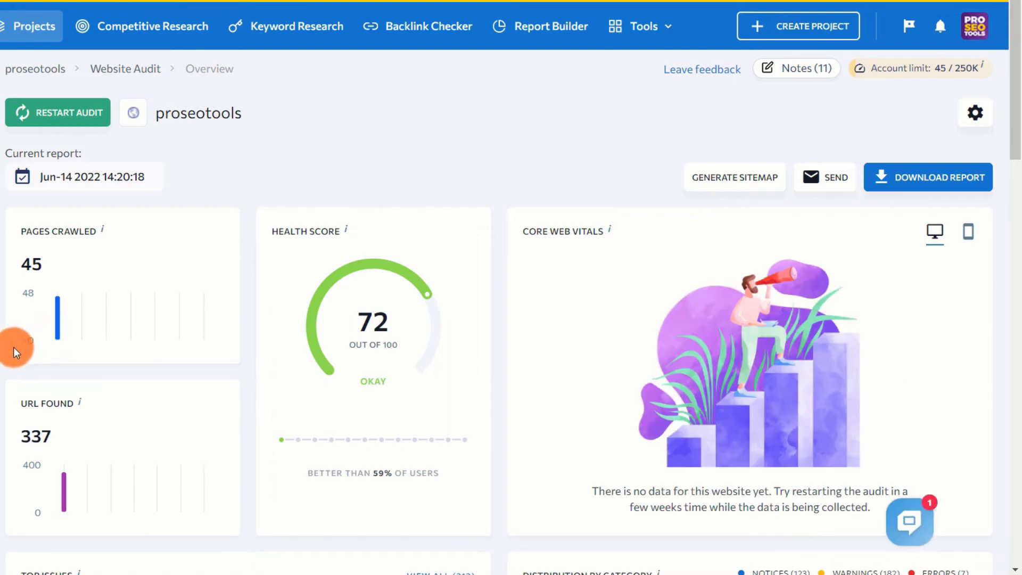
pyautogui.scroll(-2, 15, 352)
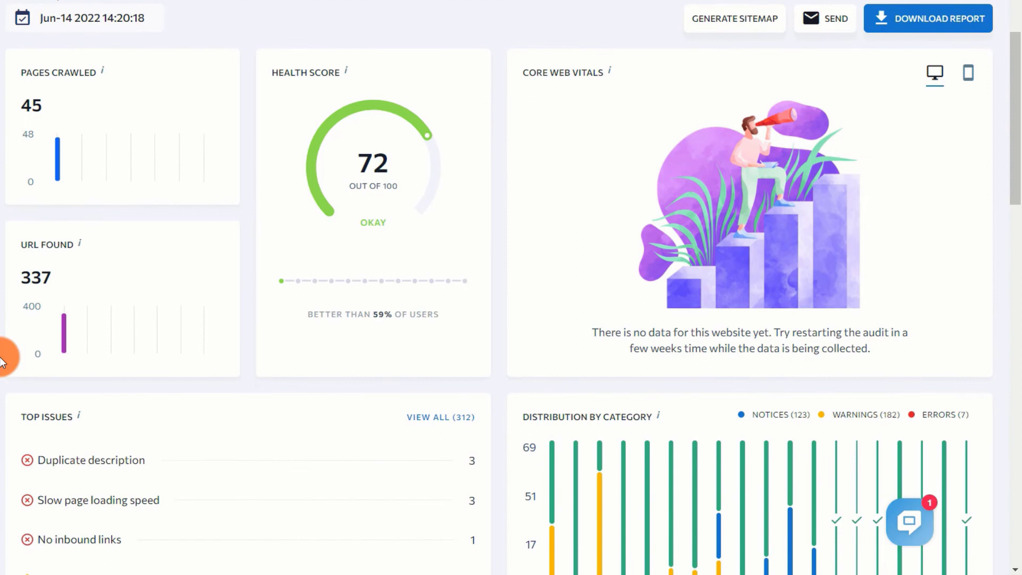
pyautogui.scroll(-1, 4, 351)
pyautogui.scroll(3, 9, 344)
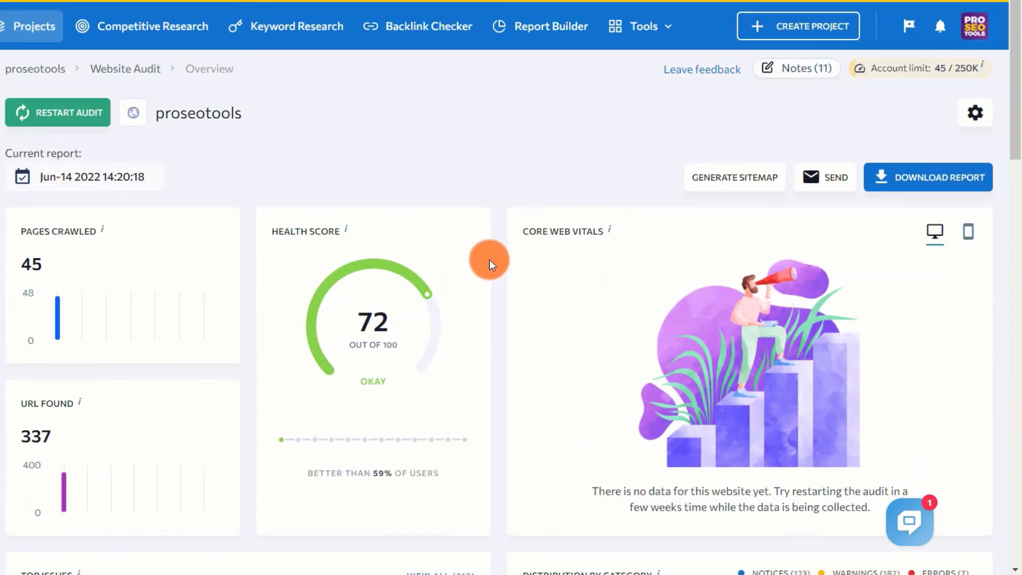
pyautogui.scroll(-4, 496, 258)
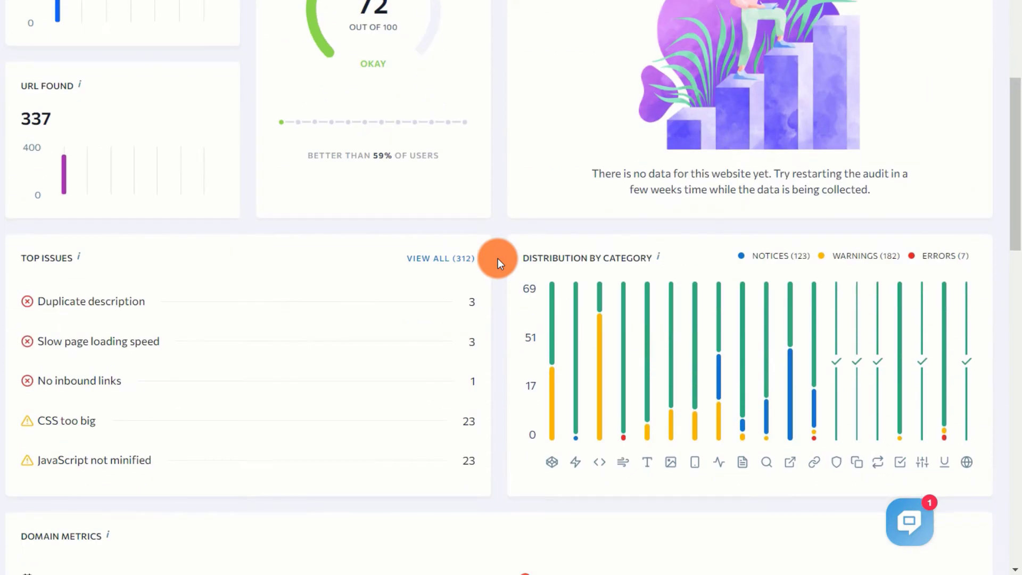
pyautogui.scroll(-1, 497, 258)
pyautogui.scroll(-3, 498, 258)
pyautogui.scroll(-1, 498, 264)
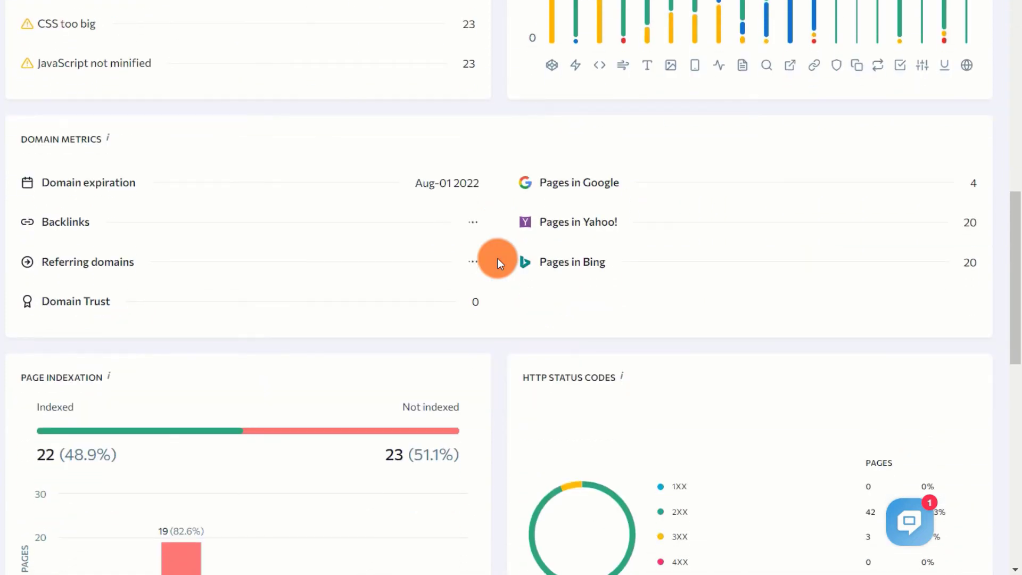
pyautogui.scroll(-3, 498, 264)
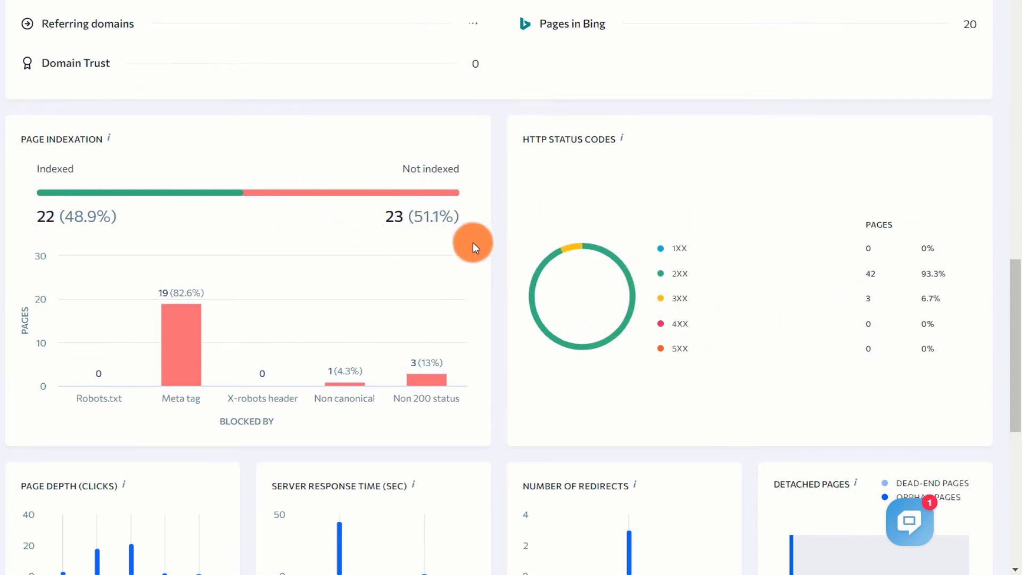
pyautogui.scroll(-3, 501, 232)
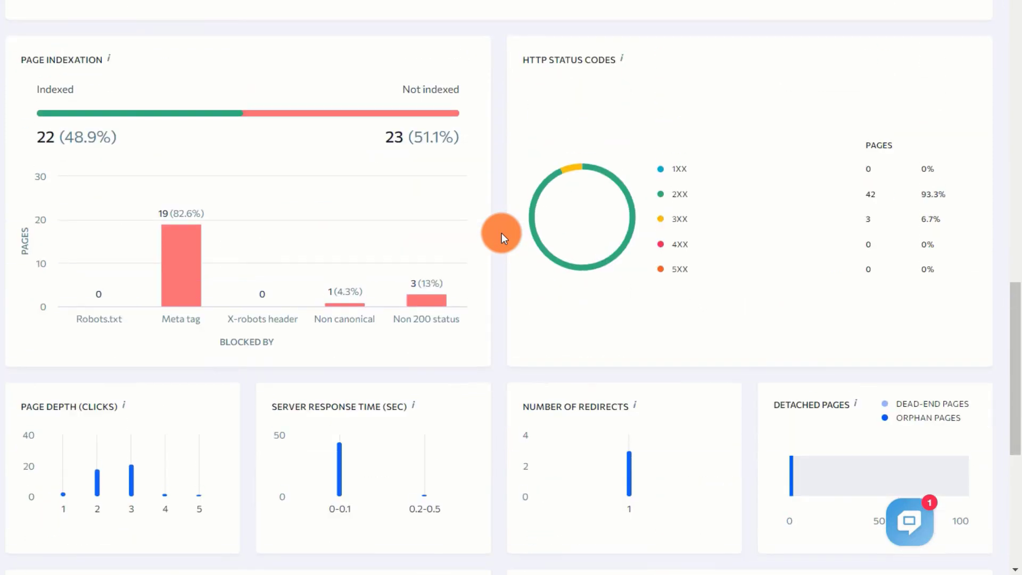
pyautogui.scroll(-1, 502, 233)
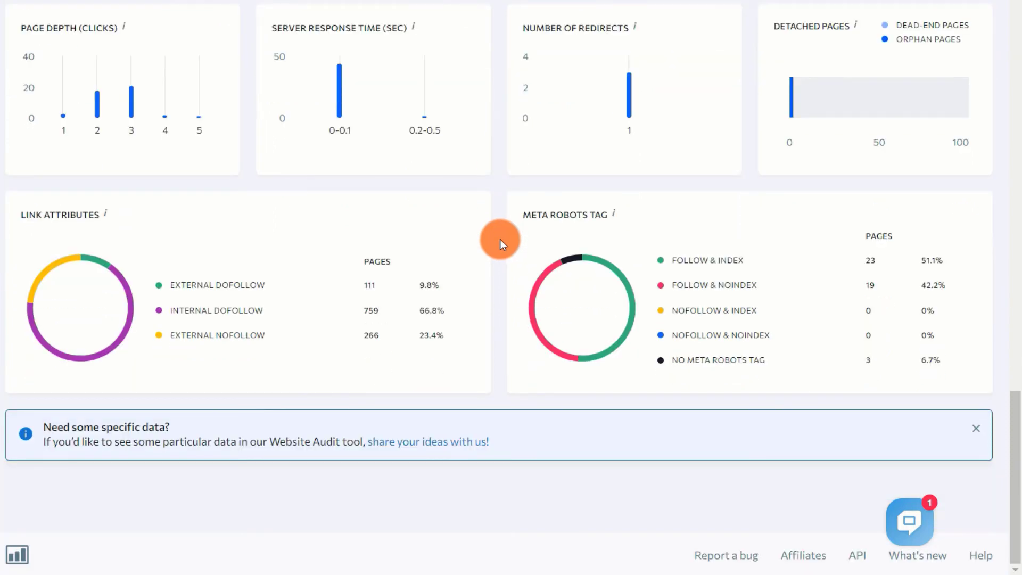
pyautogui.scroll(5, 500, 239)
pyautogui.scroll(1, 500, 239)
pyautogui.scroll(2, 500, 239)
pyautogui.scroll(2, 500, 239)
pyautogui.scroll(2, 500, 239)
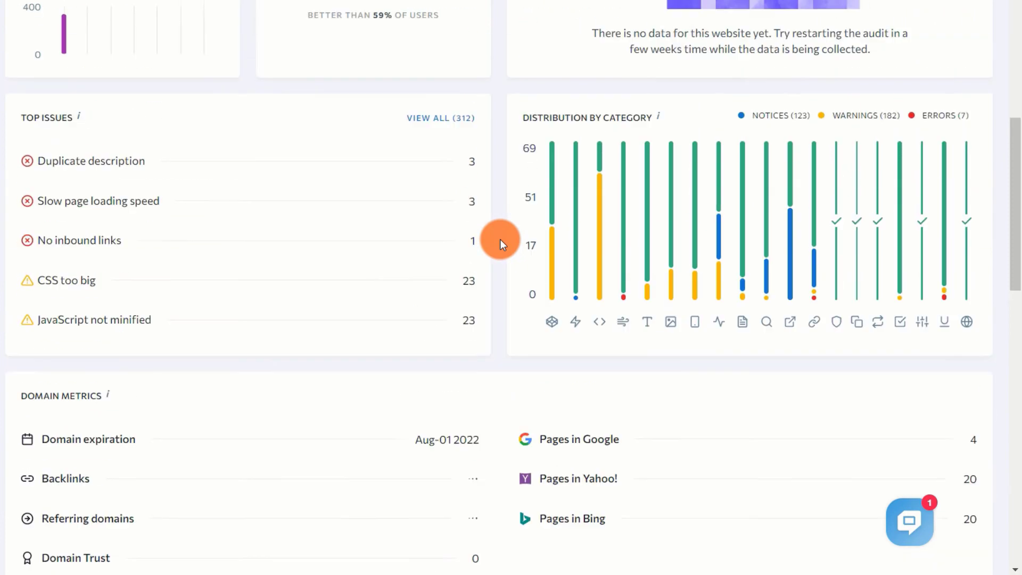
pyautogui.scroll(1, 501, 238)
pyautogui.scroll(1, 501, 239)
pyautogui.scroll(1, 500, 239)
pyautogui.scroll(2, 500, 238)
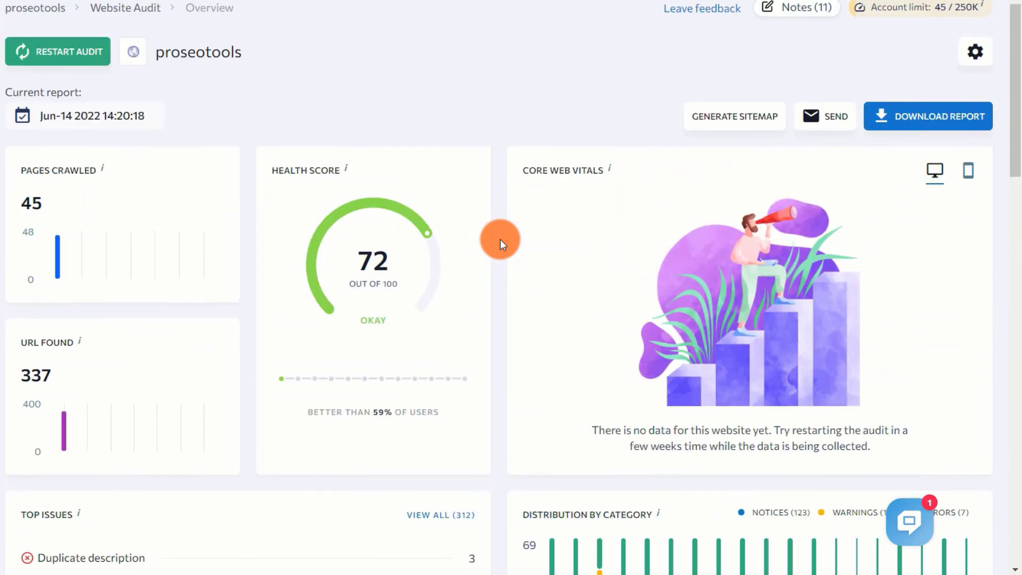
pyautogui.scroll(1, 501, 239)
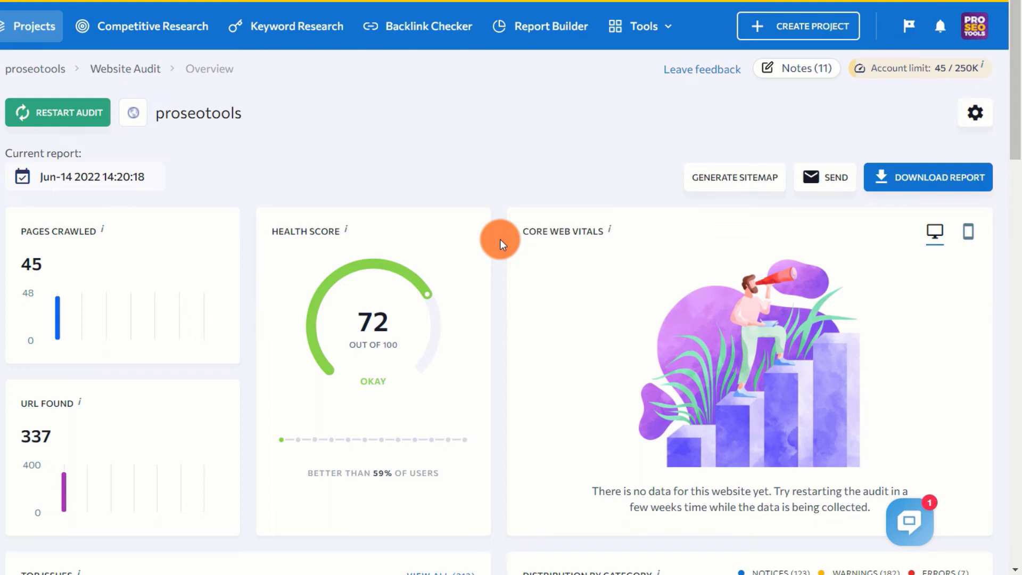
pyautogui.scroll(-10, 500, 238)
pyautogui.scroll(-2, 502, 232)
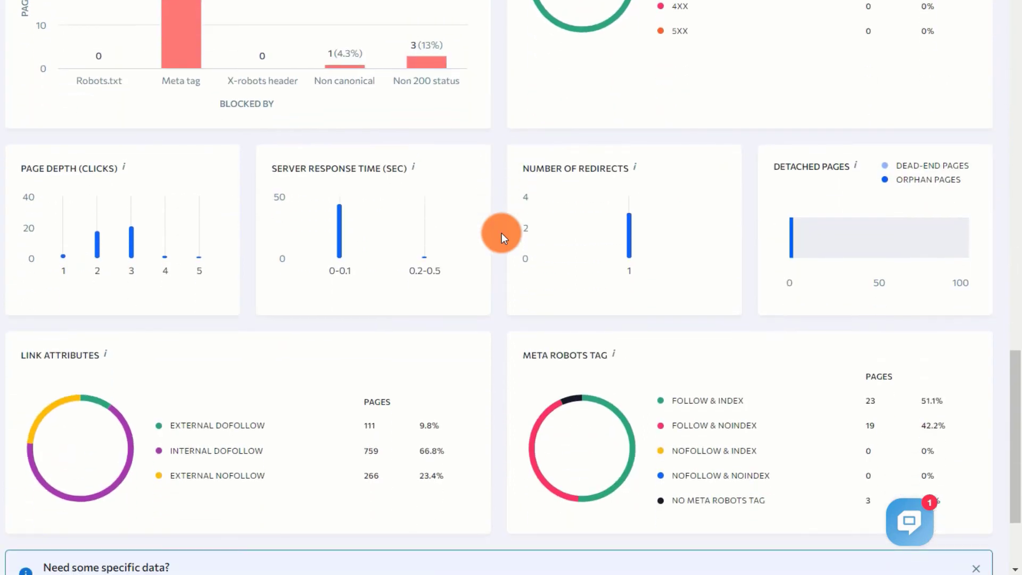
pyautogui.scroll(-2, 501, 233)
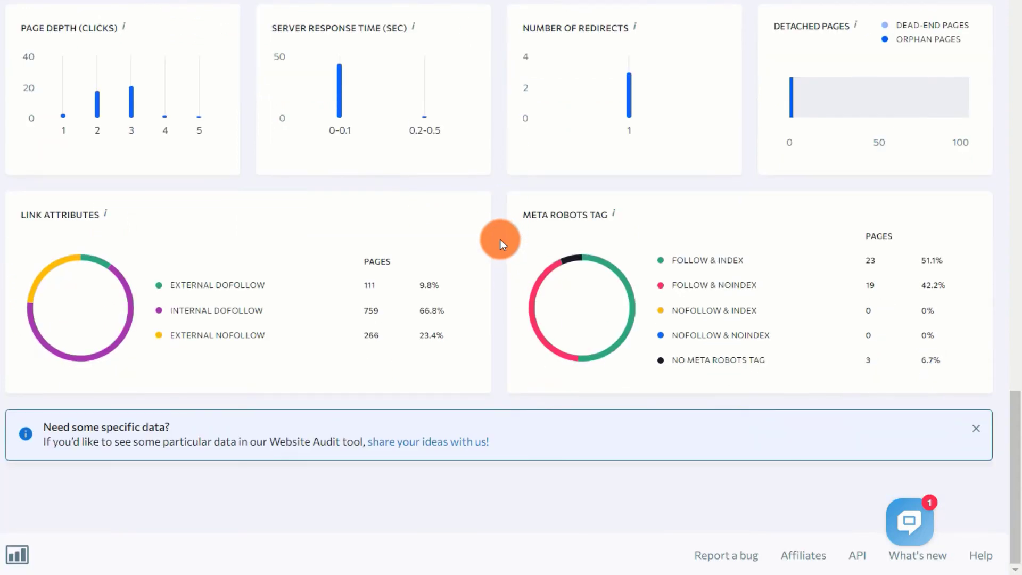
pyautogui.scroll(1, 500, 239)
pyautogui.scroll(2, 500, 239)
pyautogui.scroll(2, 500, 239)
pyautogui.scroll(1, 500, 239)
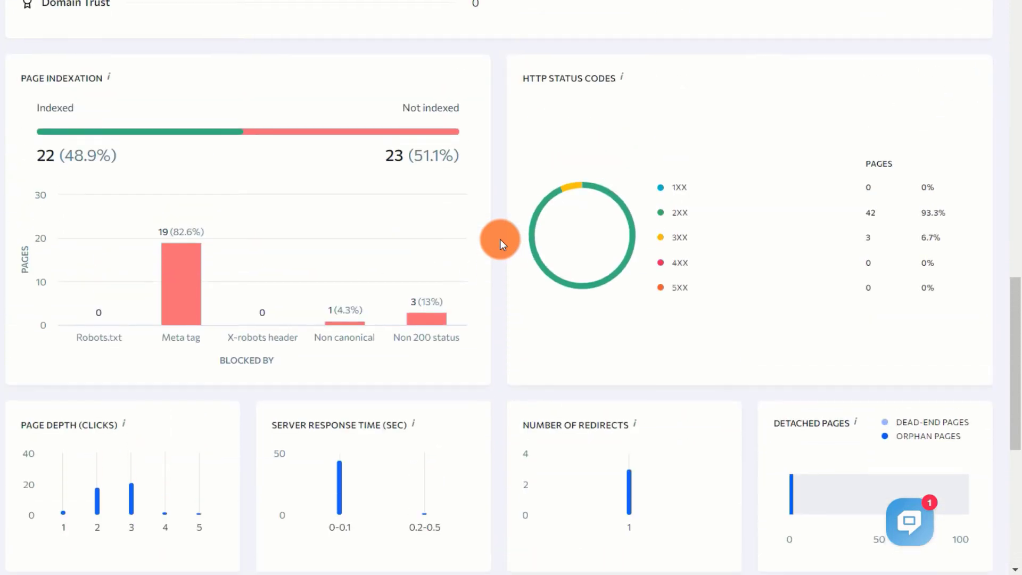
pyautogui.scroll(1, 500, 239)
pyautogui.scroll(1, 500, 239)
pyautogui.scroll(2, 500, 239)
pyautogui.scroll(2, 500, 239)
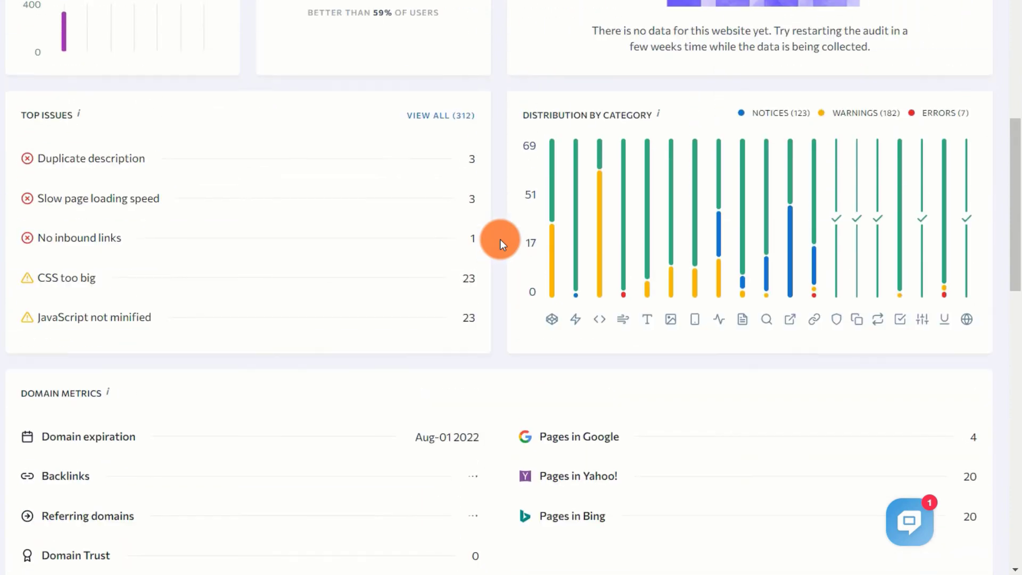
pyautogui.scroll(1, 500, 239)
pyautogui.scroll(1, 501, 239)
pyautogui.scroll(1, 500, 239)
pyautogui.scroll(2, 500, 239)
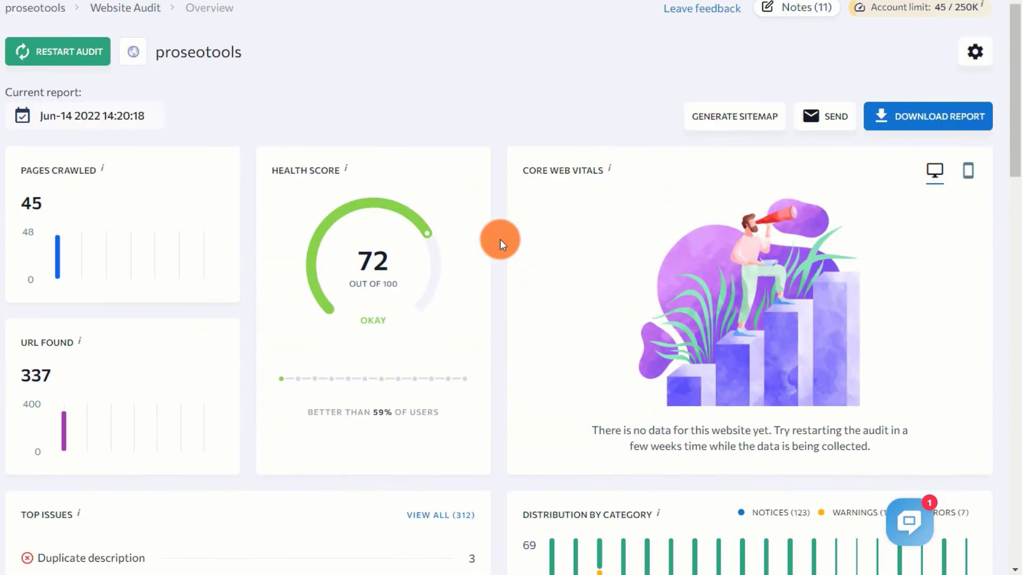
pyautogui.scroll(1, 501, 240)
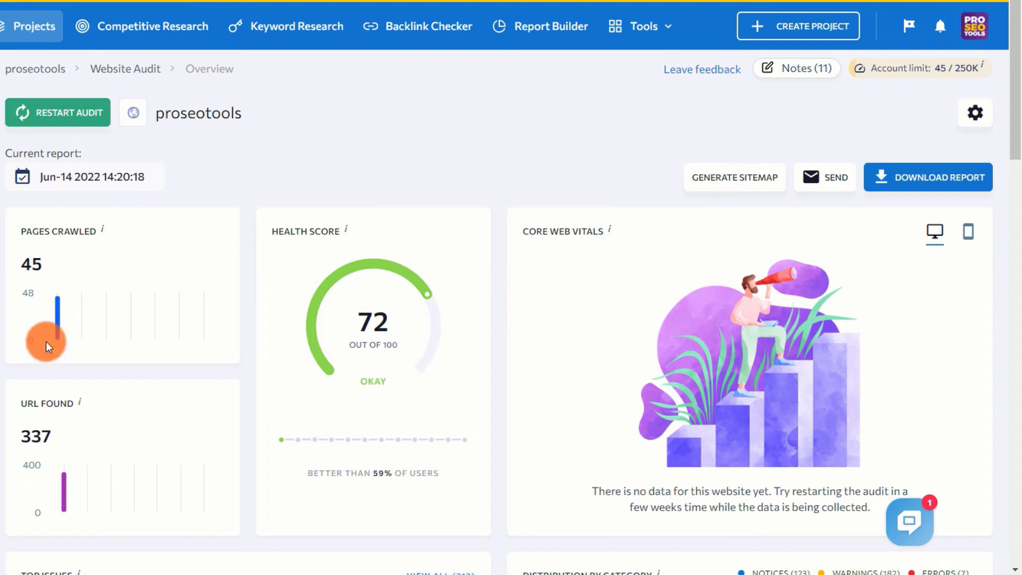
pyautogui.scroll(-1, 2, 359)
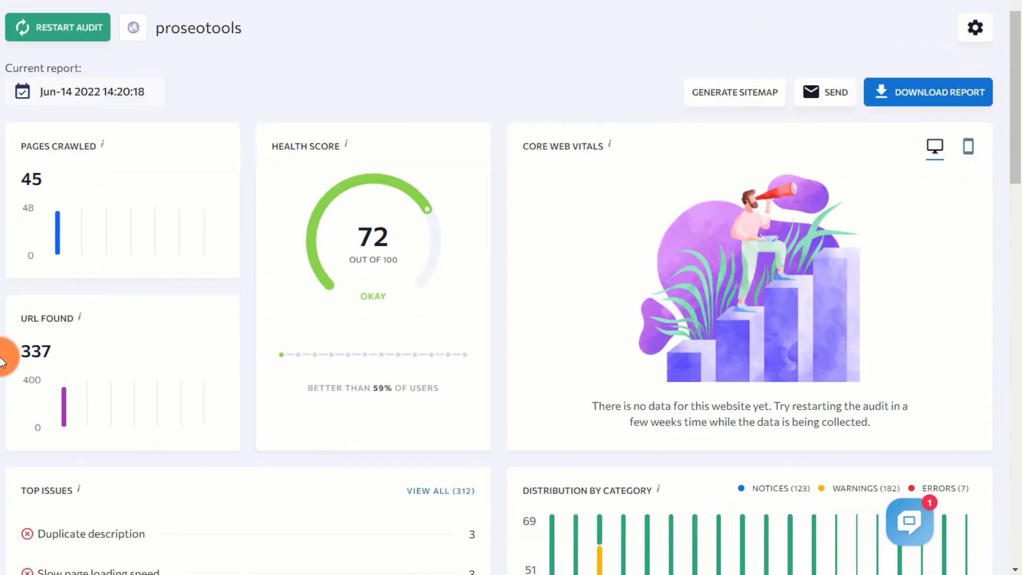
pyautogui.scroll(-1, 2, 360)
pyautogui.scroll(-1, 2, 360)
pyautogui.scroll(1, 2, 360)
pyautogui.scroll(2, 2, 360)
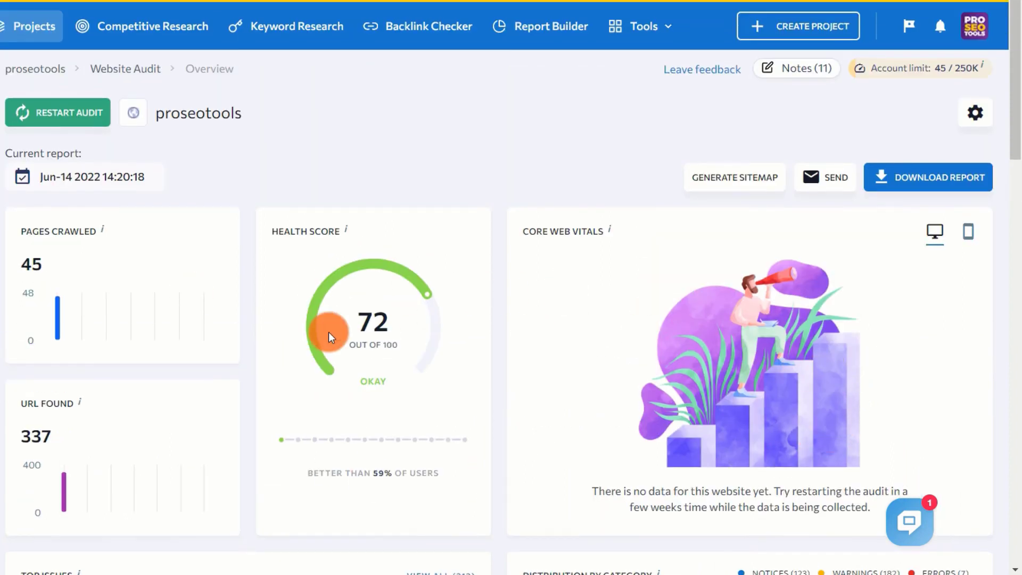
pyautogui.scroll(-1, 496, 258)
pyautogui.scroll(-3, 498, 258)
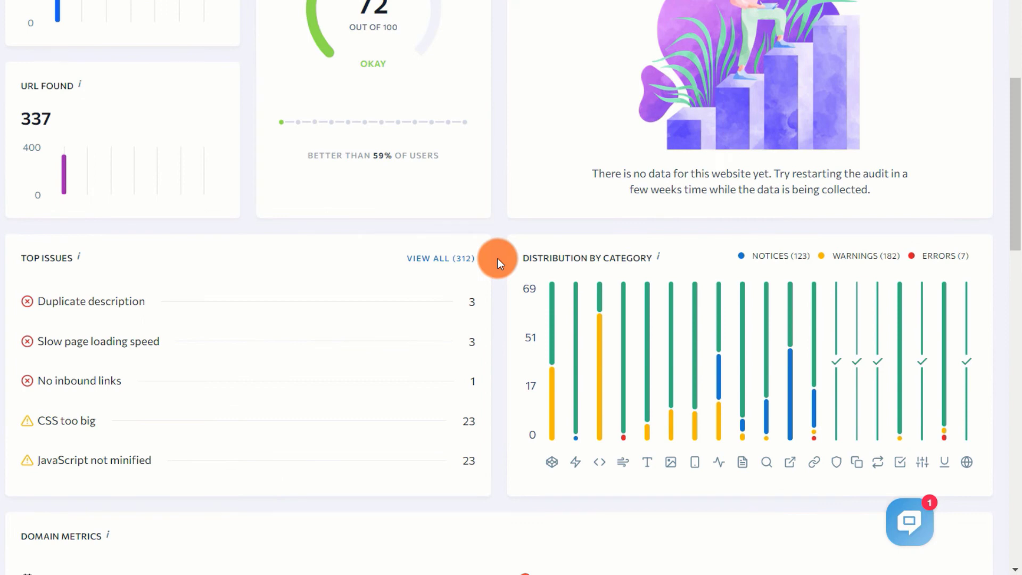
pyautogui.scroll(-4, 498, 258)
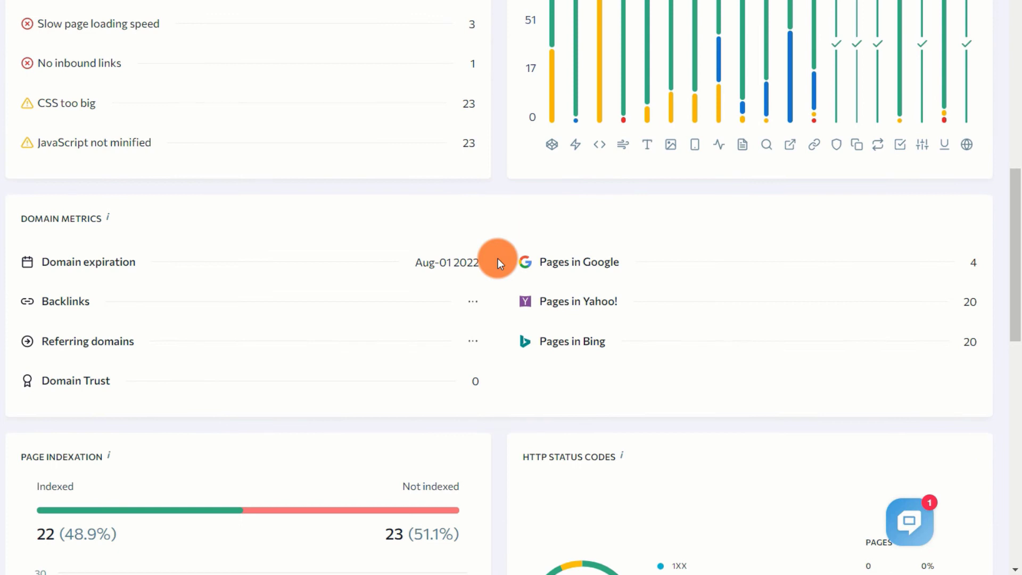
pyautogui.scroll(-1, 498, 263)
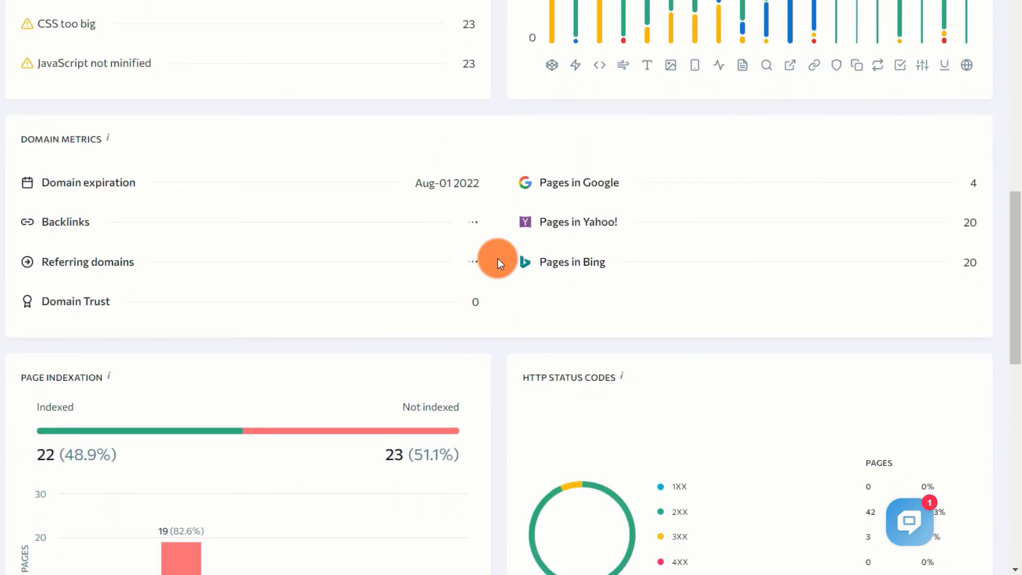
pyautogui.scroll(-1, 498, 258)
pyautogui.scroll(-2, 498, 258)
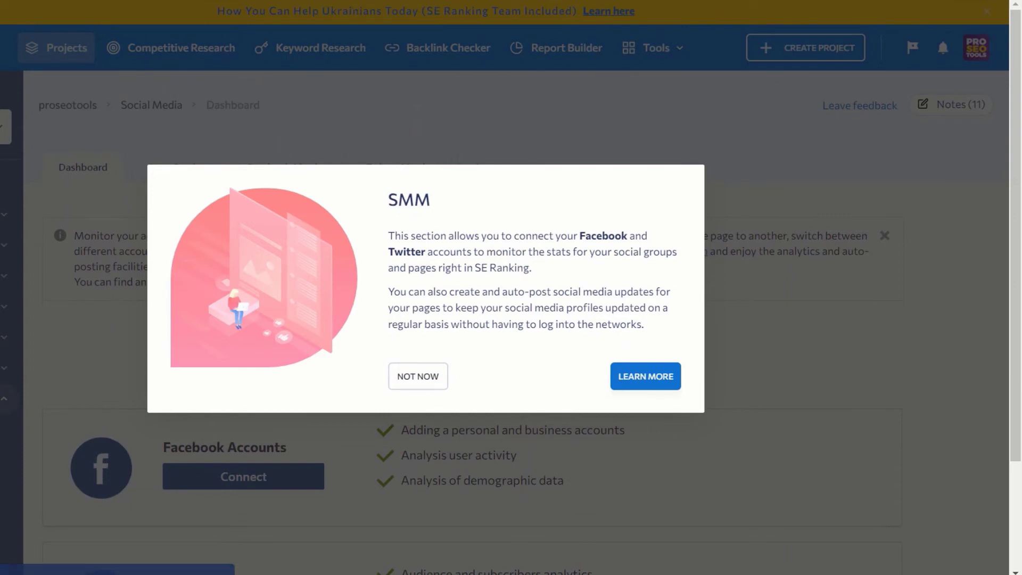
# - Dismiss the SMM introduction popup with Not Now and close the dashboard info box
pyautogui.click(419, 374)
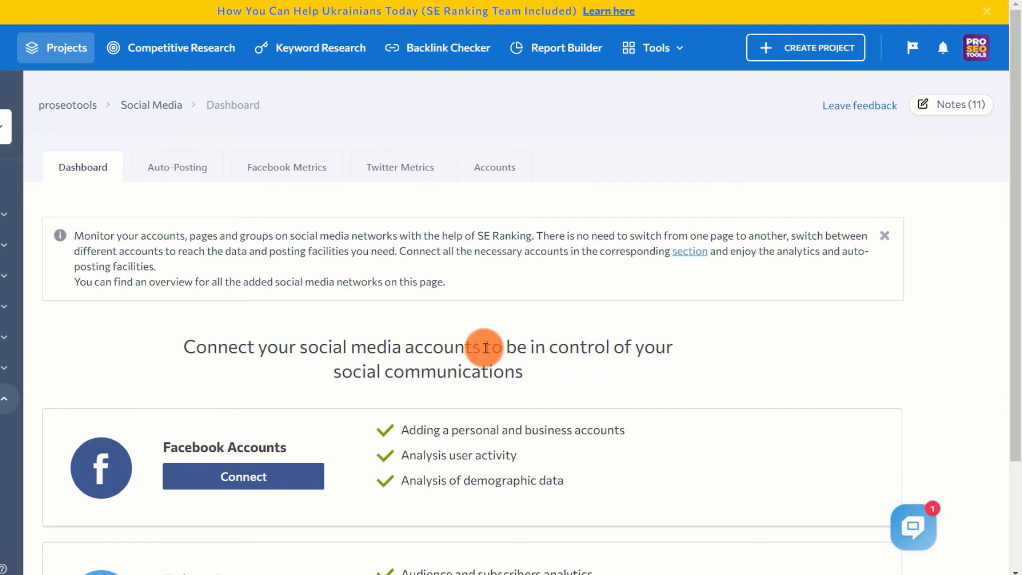
pyautogui.scroll(-3, 484, 348)
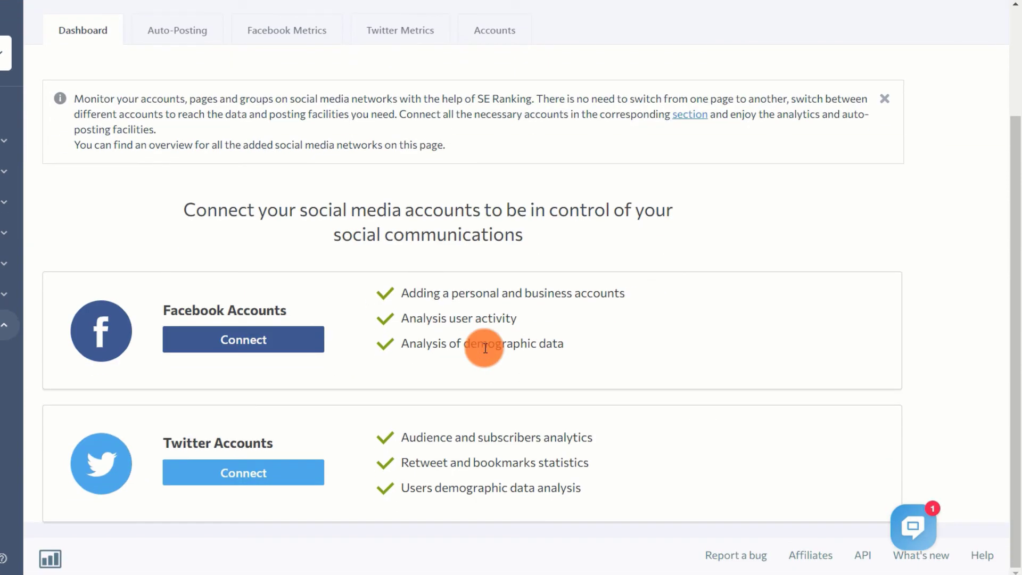
pyautogui.scroll(3, 484, 347)
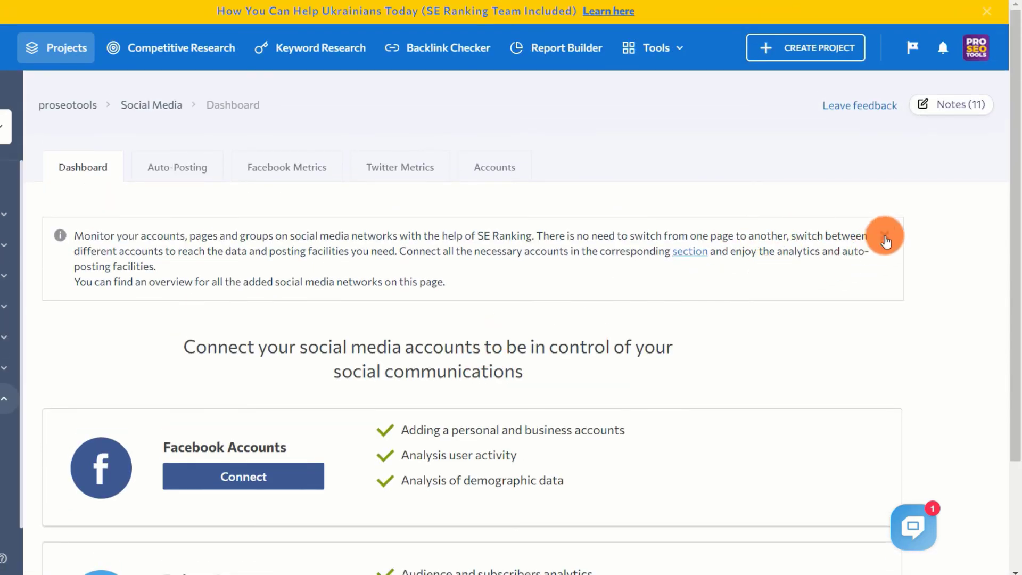
pyautogui.click(886, 237)
pyautogui.scroll(-2, 572, 269)
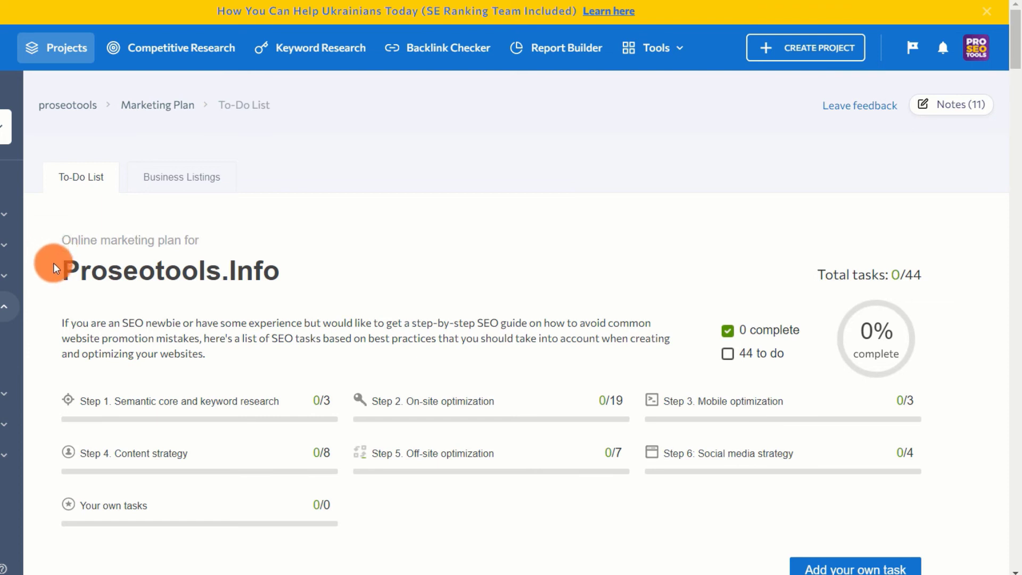
pyautogui.scroll(-1, 51, 264)
pyautogui.scroll(-2, 52, 265)
pyautogui.scroll(-1, 52, 264)
pyautogui.scroll(-1, 53, 265)
pyautogui.scroll(-1, 52, 265)
pyautogui.scroll(-2, 52, 264)
pyautogui.scroll(-1, 53, 264)
pyautogui.scroll(-1, 52, 264)
pyautogui.scroll(-1, 52, 265)
pyautogui.scroll(-1, 52, 265)
pyautogui.scroll(-1, 52, 265)
pyautogui.scroll(-2, 53, 265)
pyautogui.scroll(-2, 51, 265)
pyautogui.scroll(-1, 53, 265)
pyautogui.scroll(-1, 52, 264)
pyautogui.scroll(-2, 51, 265)
pyautogui.scroll(-2, 52, 265)
pyautogui.scroll(-1, 52, 265)
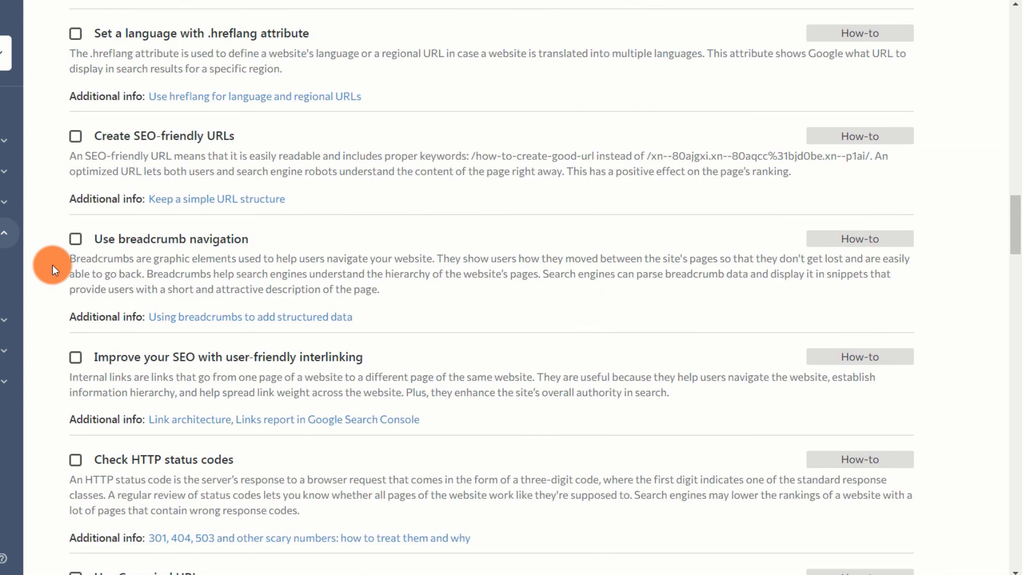
pyautogui.scroll(-1, 52, 264)
pyautogui.scroll(-1, 52, 264)
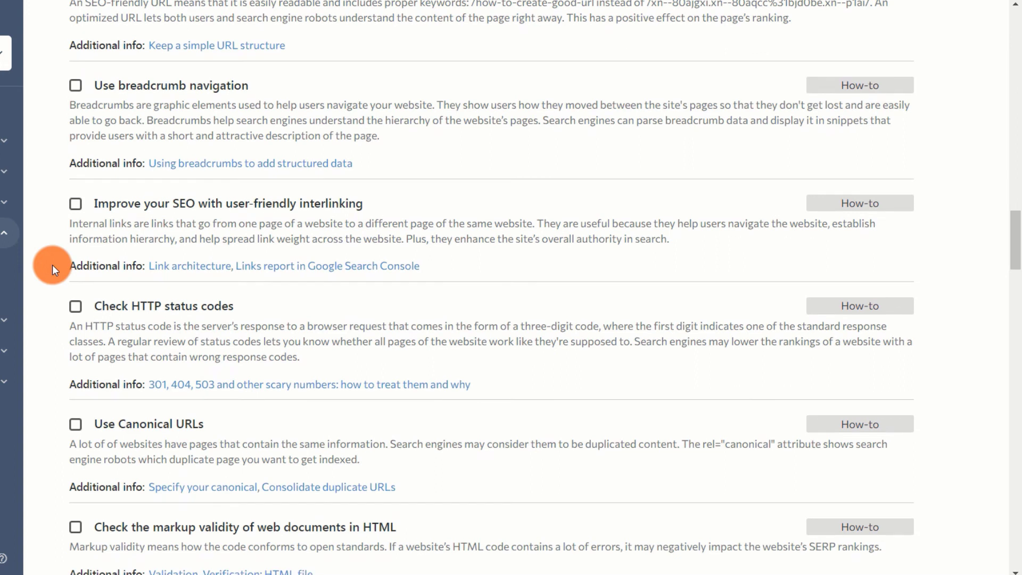
pyautogui.scroll(-1, 52, 264)
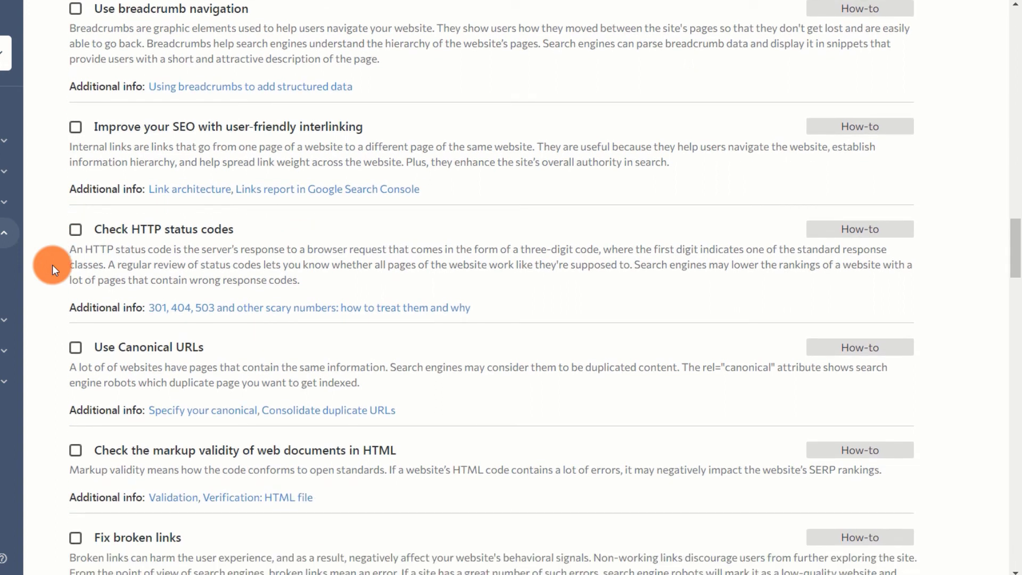
pyautogui.scroll(-1, 52, 264)
pyautogui.scroll(3, 52, 269)
pyautogui.scroll(2, 52, 269)
pyautogui.scroll(3, 52, 269)
pyautogui.scroll(5, 51, 269)
pyautogui.scroll(4, 52, 269)
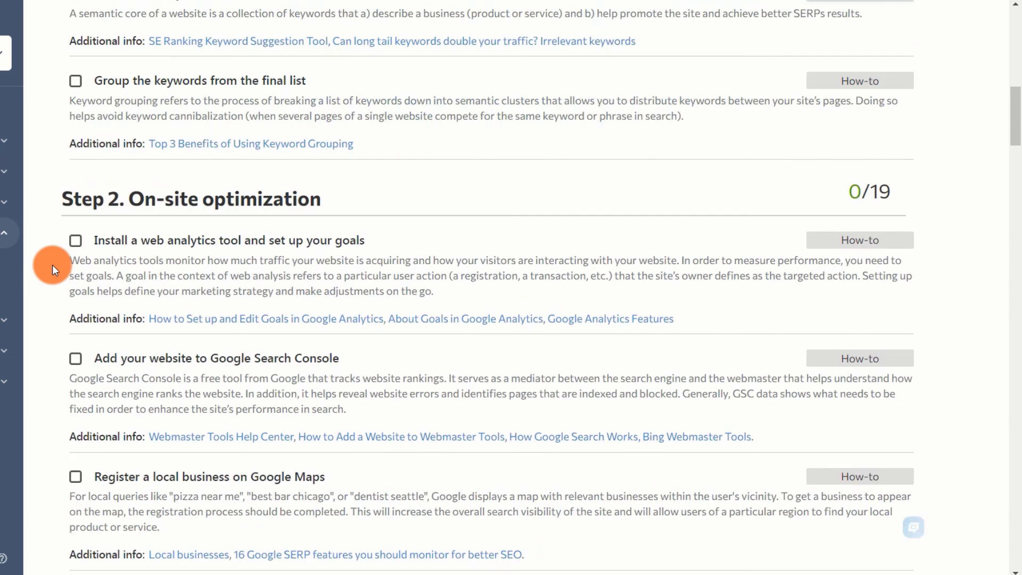
pyautogui.scroll(5, 52, 269)
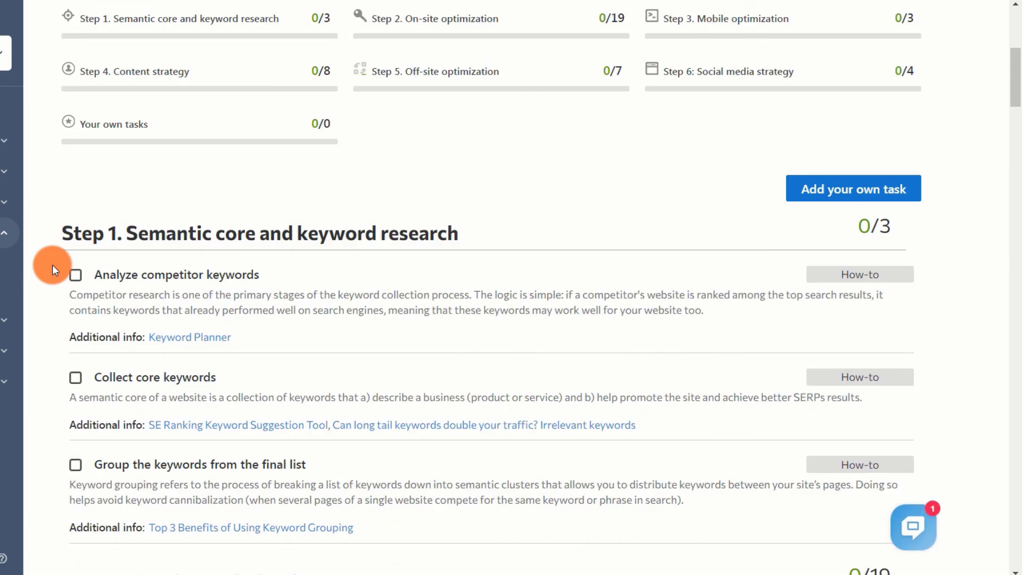
pyautogui.scroll(-1, 51, 267)
pyautogui.scroll(-3, 52, 267)
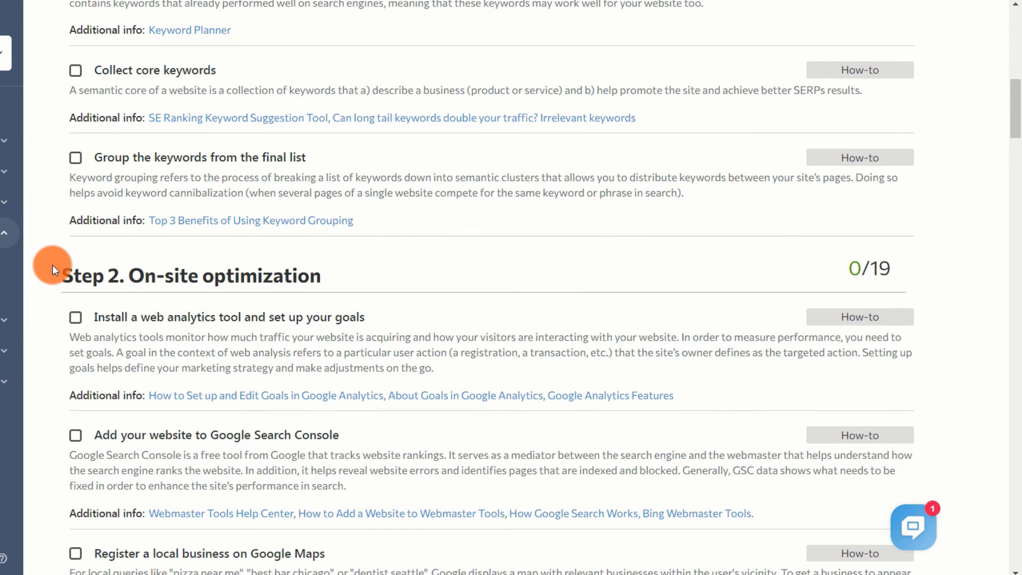
pyautogui.scroll(-2, 52, 265)
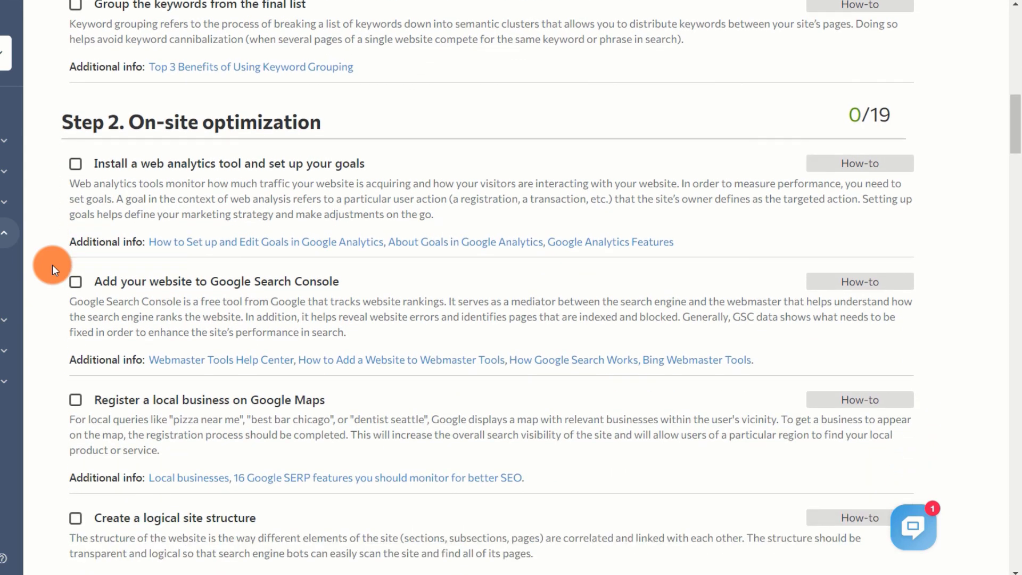
pyautogui.scroll(-1, 52, 267)
pyautogui.scroll(-2, 53, 266)
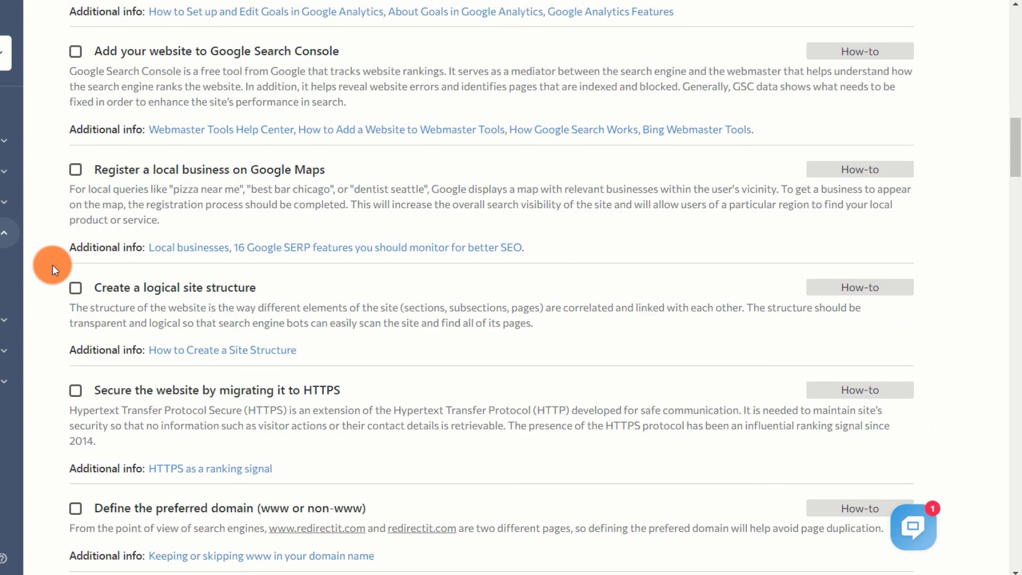
pyautogui.scroll(-2, 52, 265)
pyautogui.scroll(-1, 52, 265)
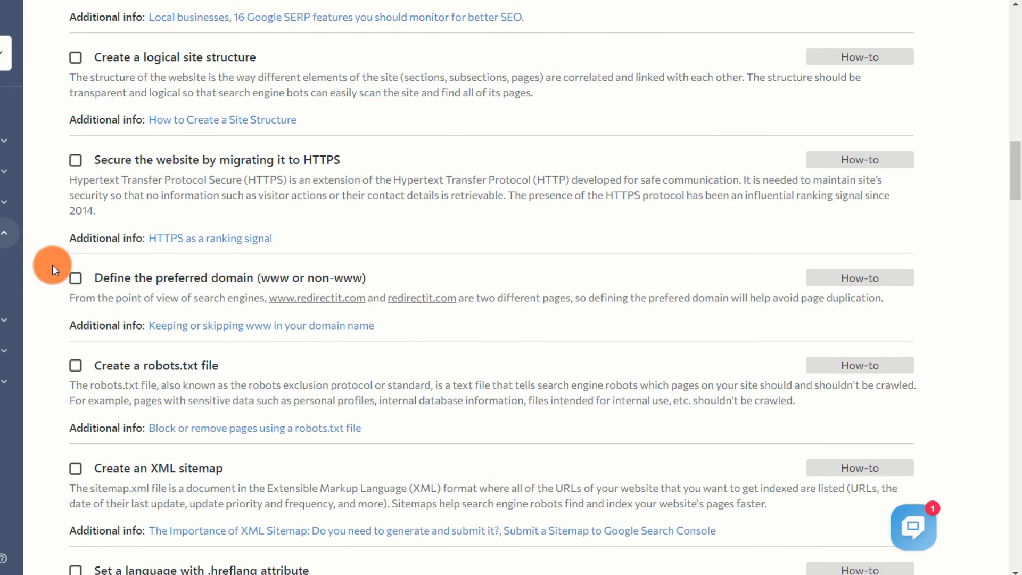
pyautogui.scroll(-1, 52, 265)
pyautogui.scroll(-2, 52, 264)
pyautogui.scroll(-1, 52, 265)
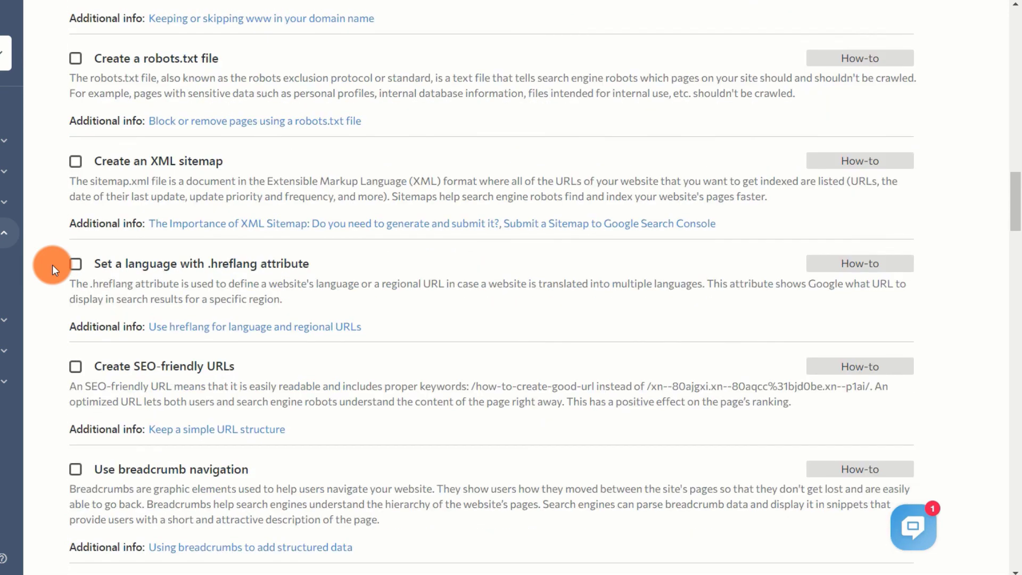
pyautogui.scroll(-1, 52, 265)
pyautogui.scroll(-1, 53, 265)
pyautogui.scroll(-1, 52, 264)
pyautogui.scroll(-1, 53, 264)
pyautogui.scroll(-2, 52, 264)
pyautogui.scroll(-1, 52, 265)
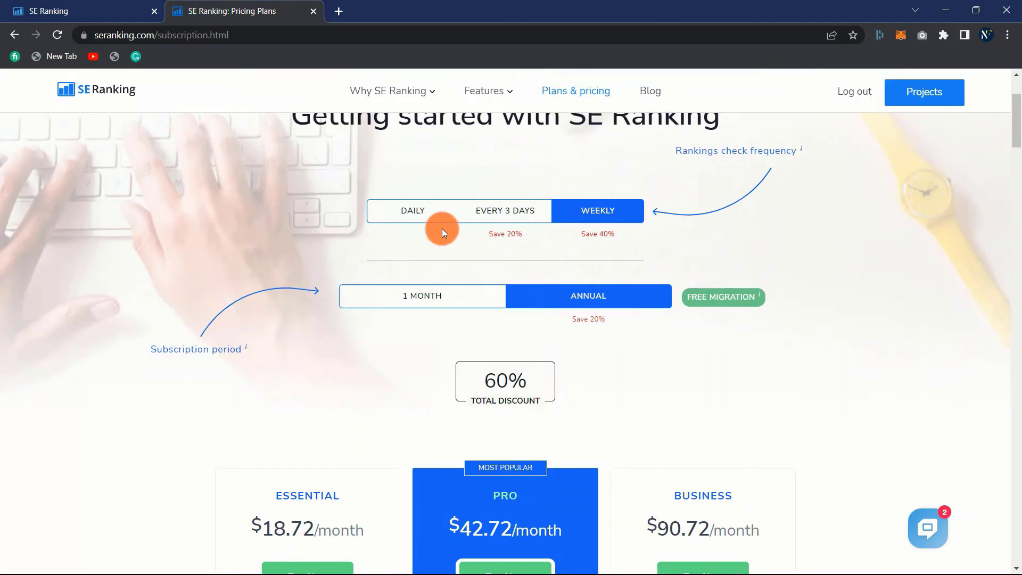
# - Compare plan prices for daily, every-3-days and weekly checks, then close the pricing tab
pyautogui.click(404, 212)
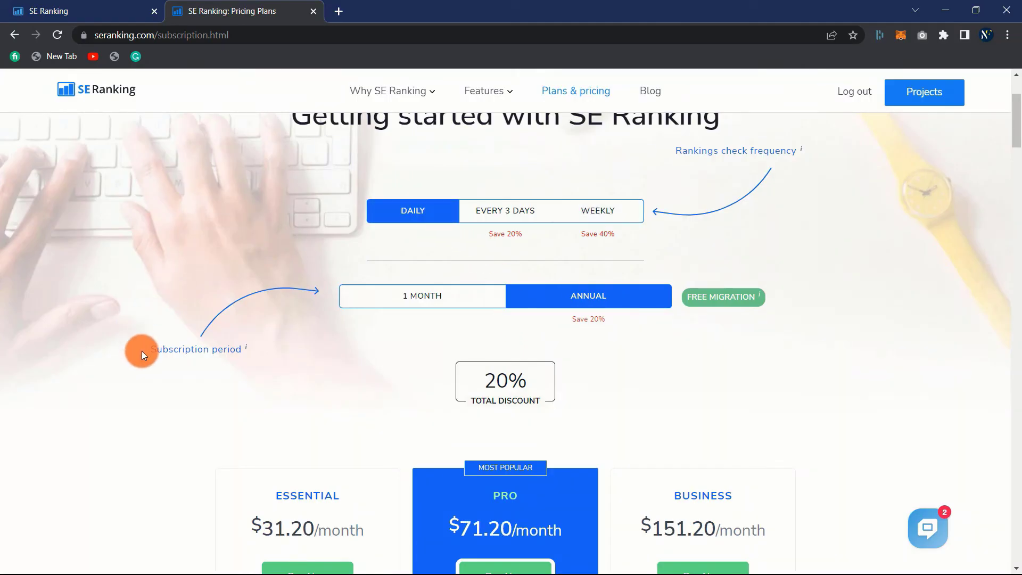
pyautogui.scroll(-2, 142, 351)
pyautogui.scroll(-3, 142, 351)
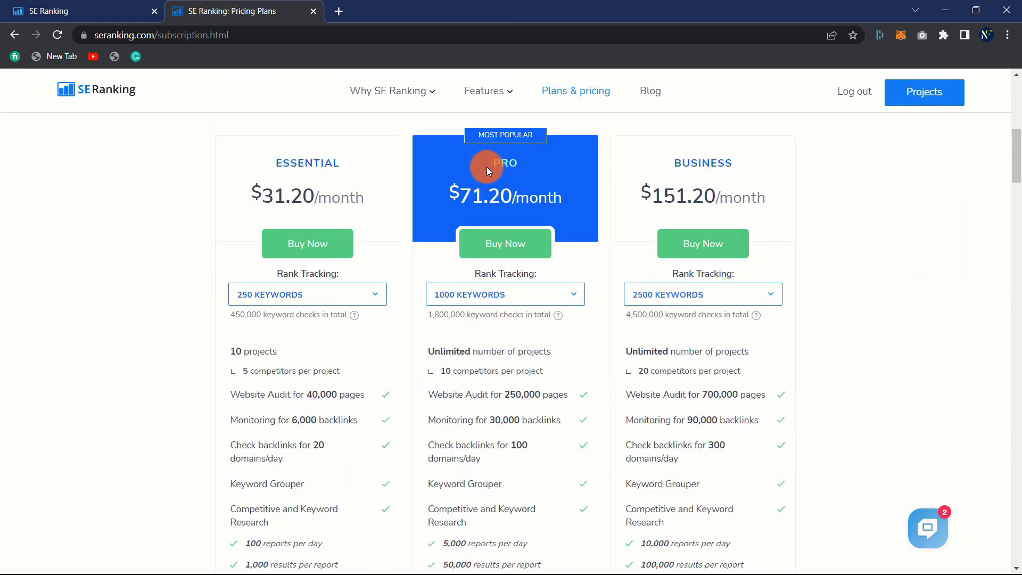
pyautogui.scroll(4, 776, 183)
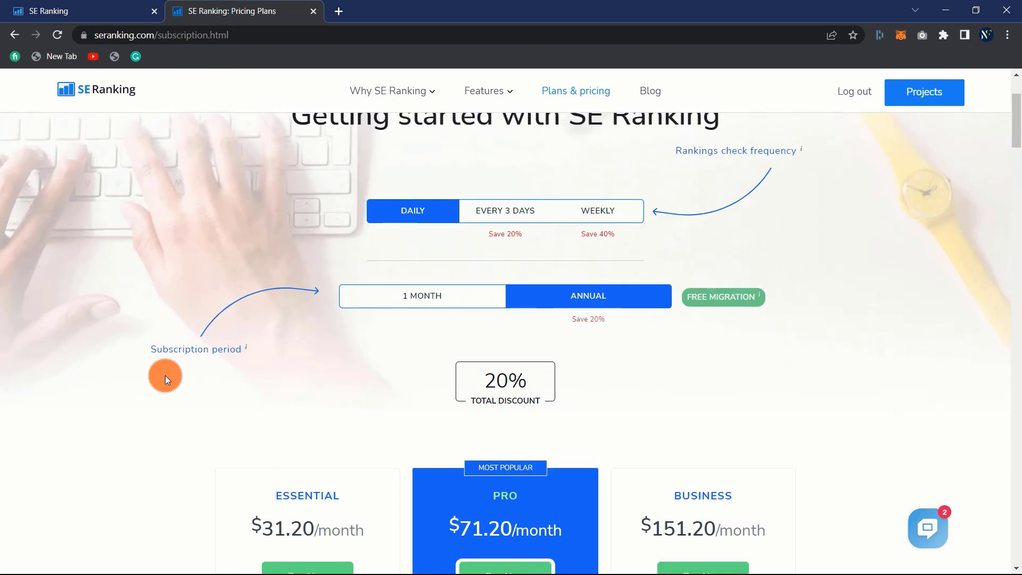
pyautogui.click(512, 212)
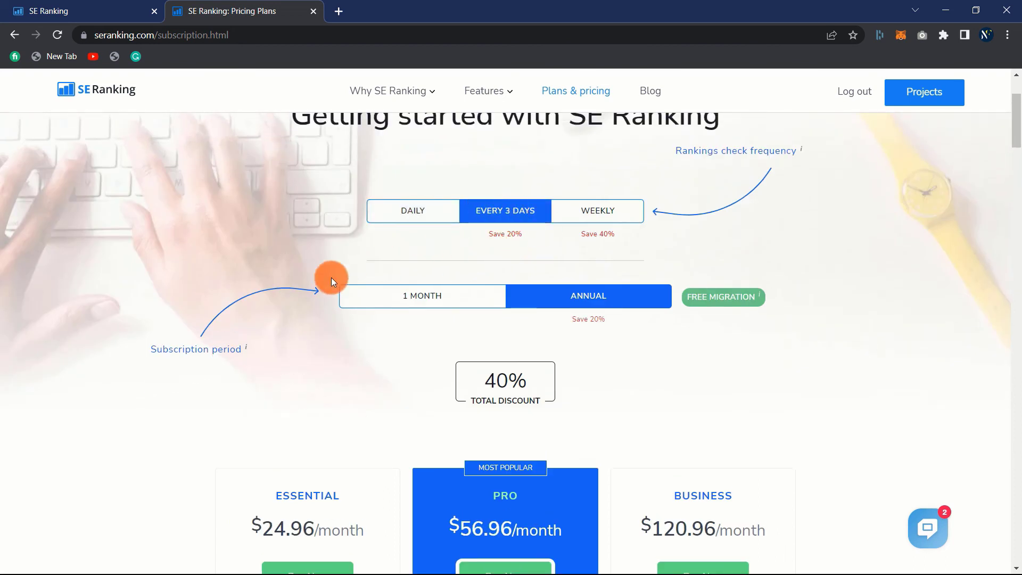
pyautogui.scroll(2, 153, 365)
pyautogui.scroll(1, 234, 362)
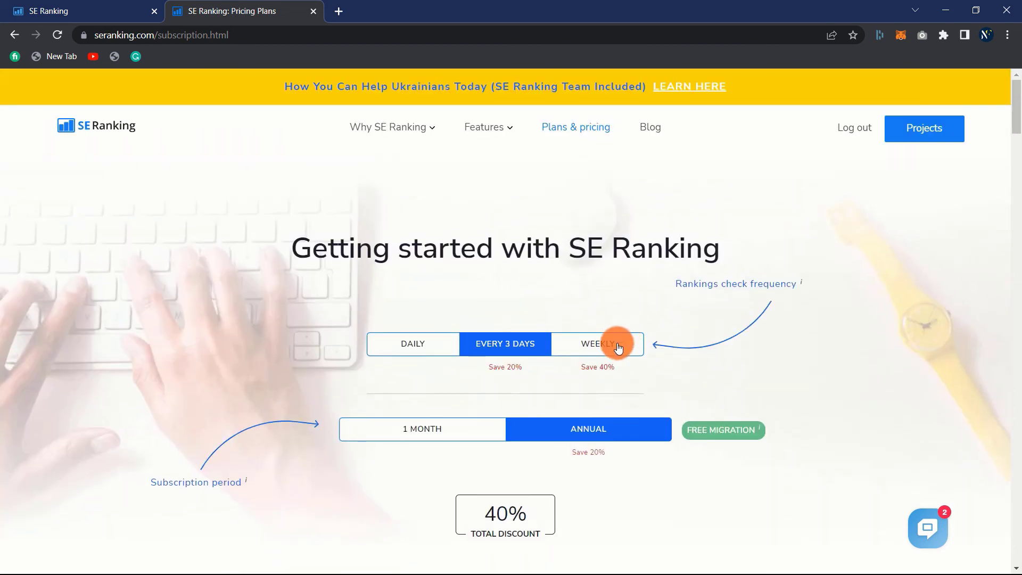
pyautogui.click(611, 345)
pyautogui.scroll(-2, 215, 342)
pyautogui.scroll(-1, 215, 342)
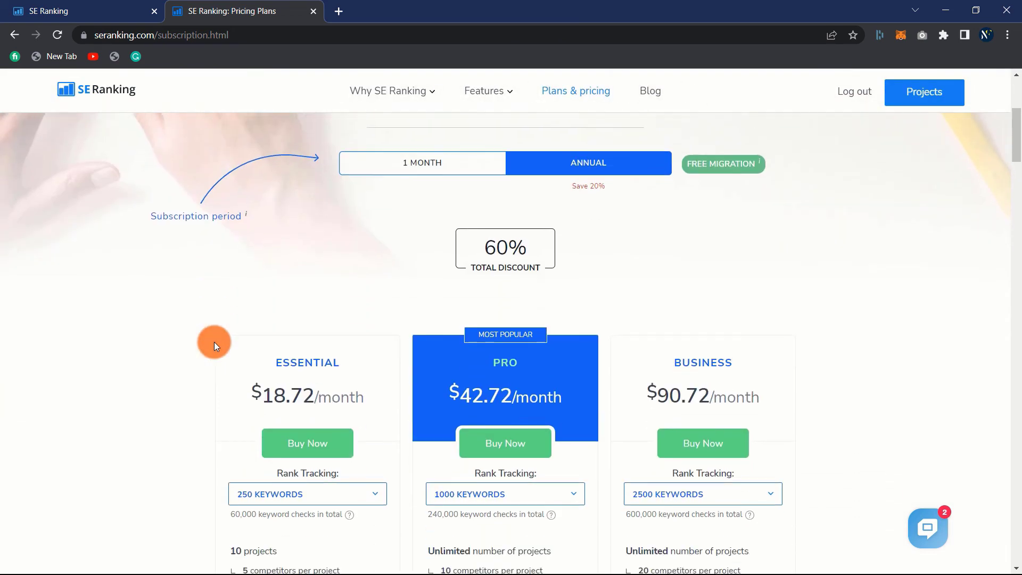
pyautogui.scroll(-1, 214, 342)
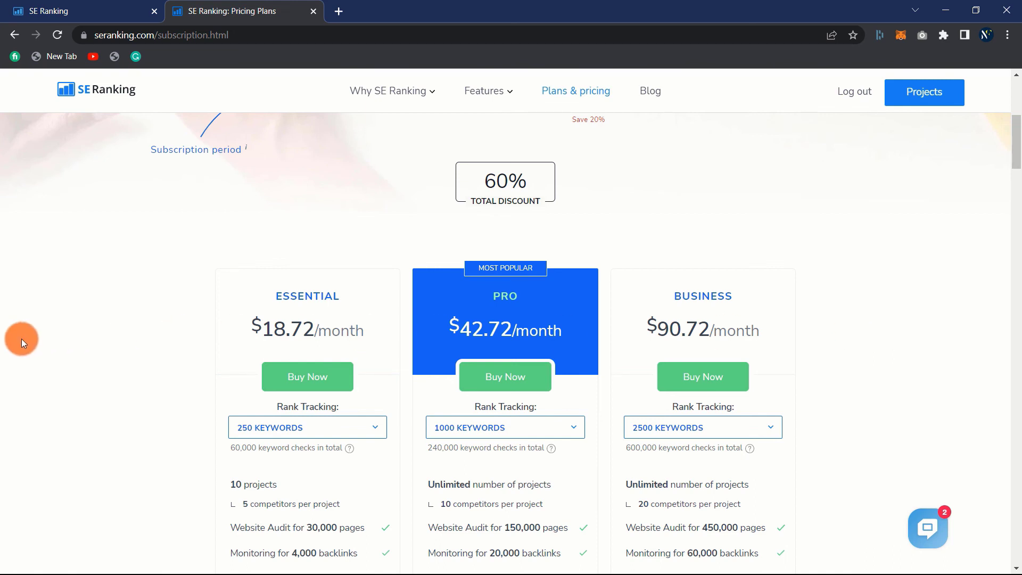
pyautogui.scroll(2, 22, 339)
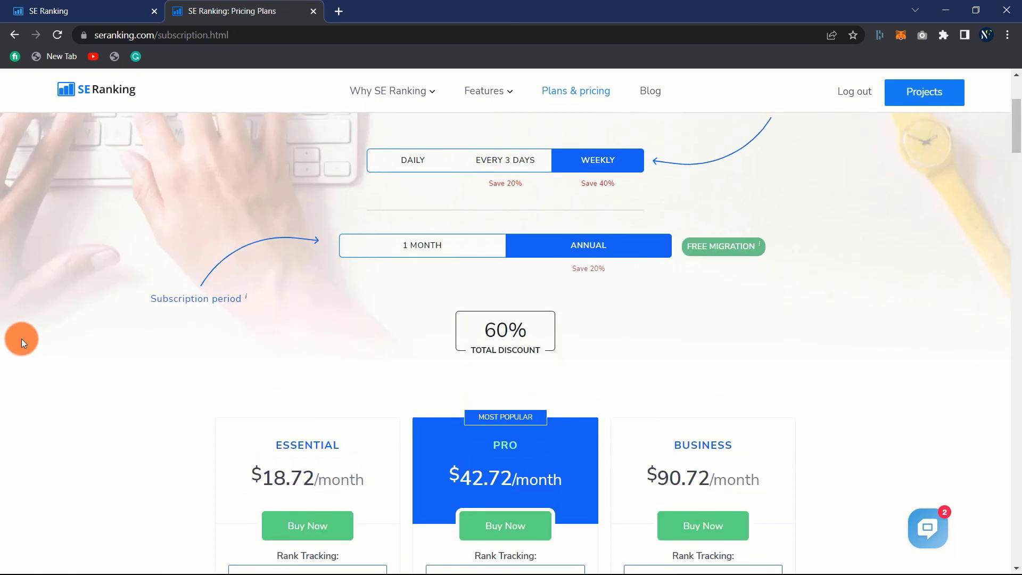
pyautogui.scroll(2, 22, 338)
pyautogui.scroll(1, 22, 339)
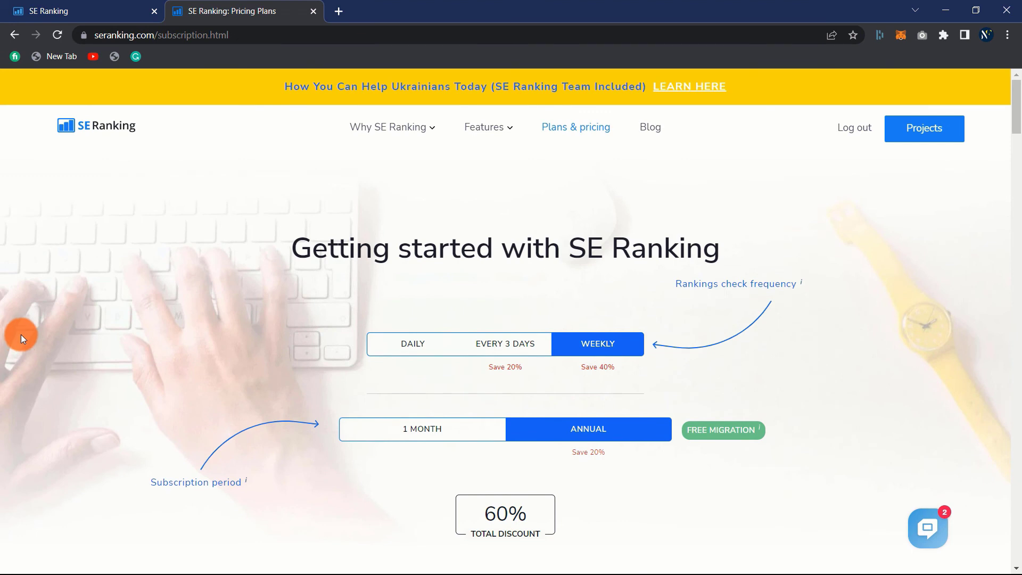
pyautogui.click(313, 11)
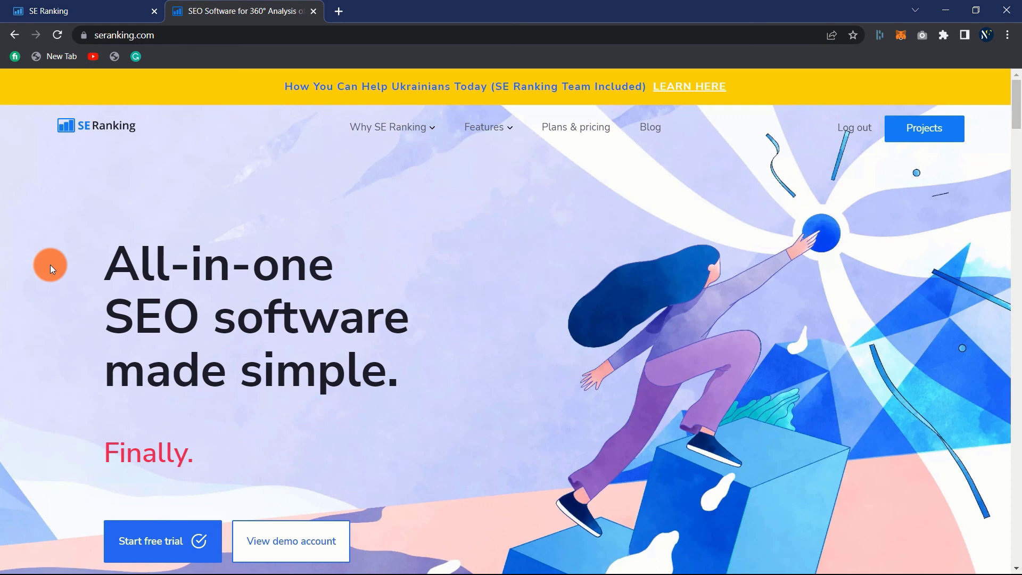
pyautogui.scroll(-3, 50, 264)
pyautogui.scroll(-1, 50, 265)
pyautogui.scroll(-2, 51, 264)
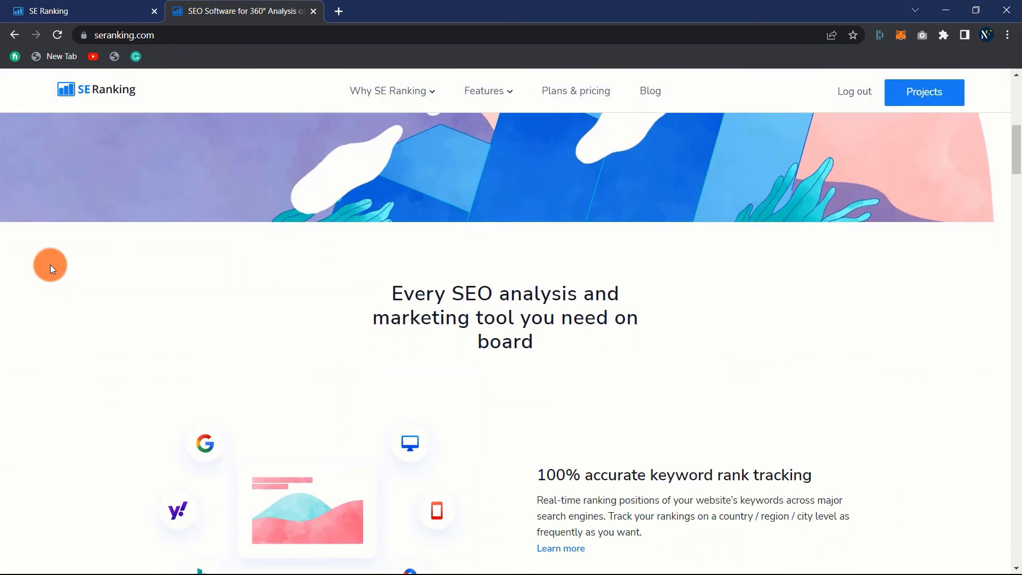
pyautogui.scroll(-2, 50, 268)
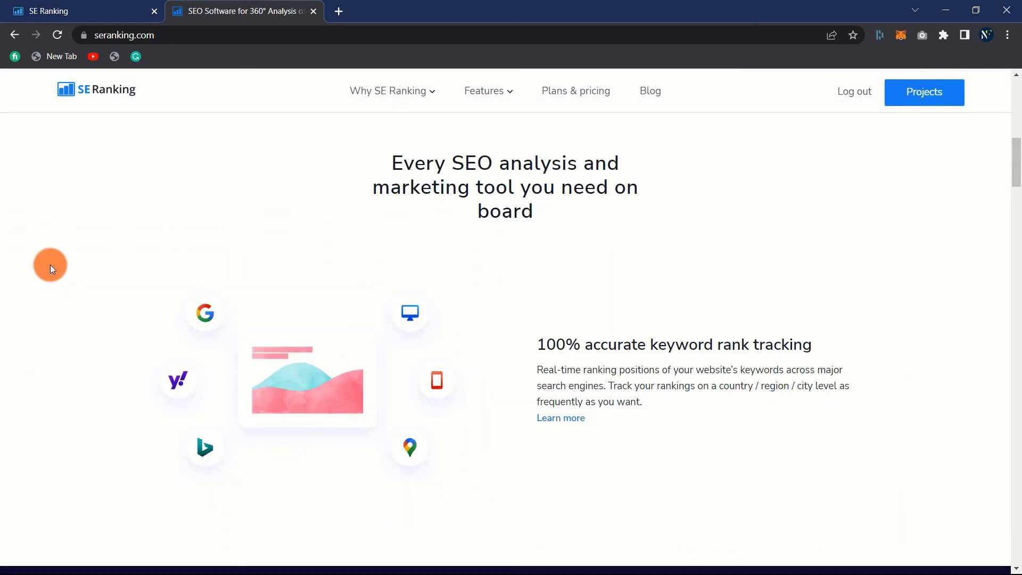
pyautogui.scroll(-2, 50, 268)
pyautogui.scroll(-2, 50, 269)
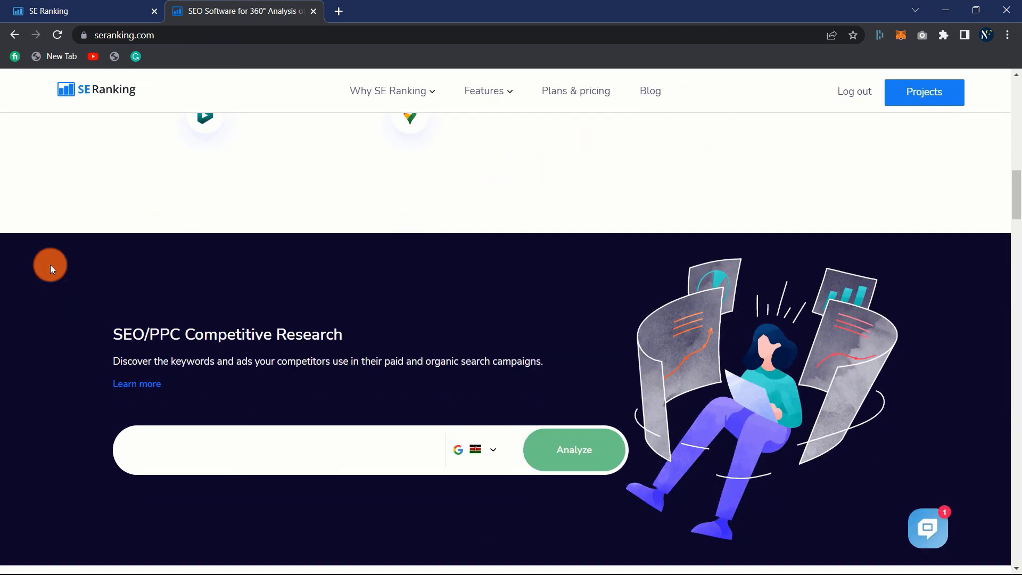
pyautogui.scroll(-2, 50, 265)
pyautogui.scroll(-2, 50, 265)
pyautogui.scroll(-2, 51, 265)
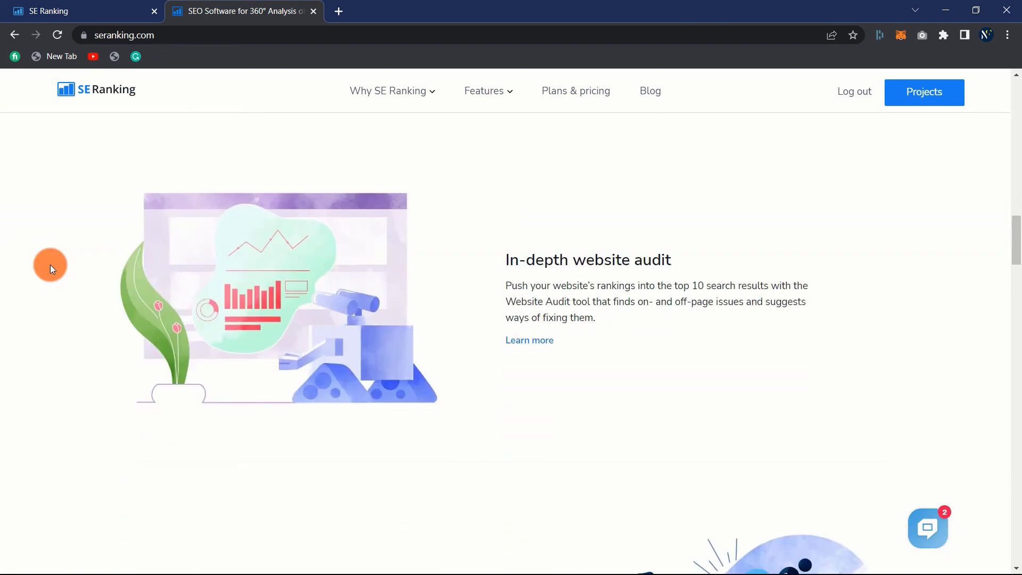
pyautogui.scroll(-1, 50, 265)
pyautogui.scroll(-2, 50, 264)
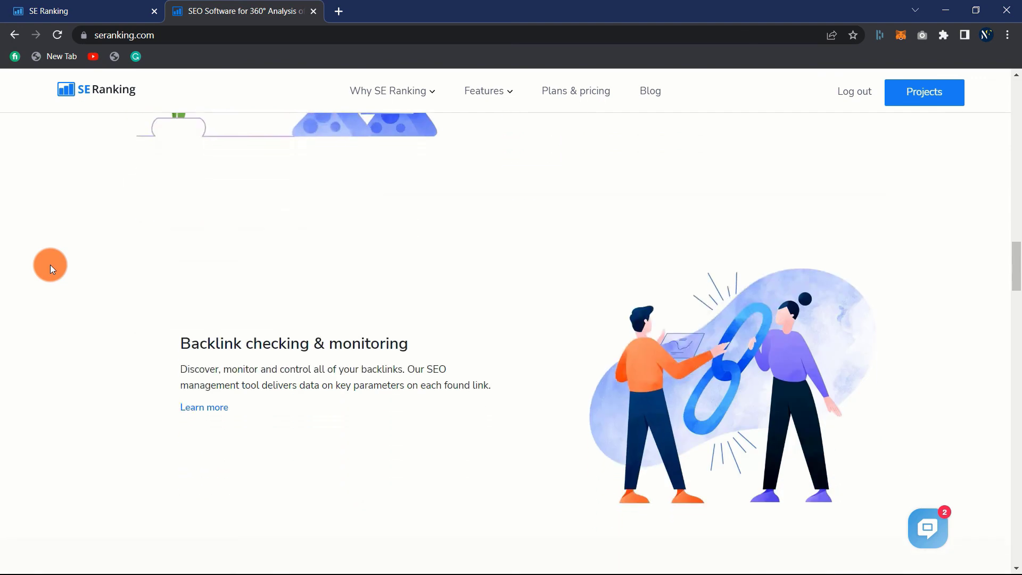